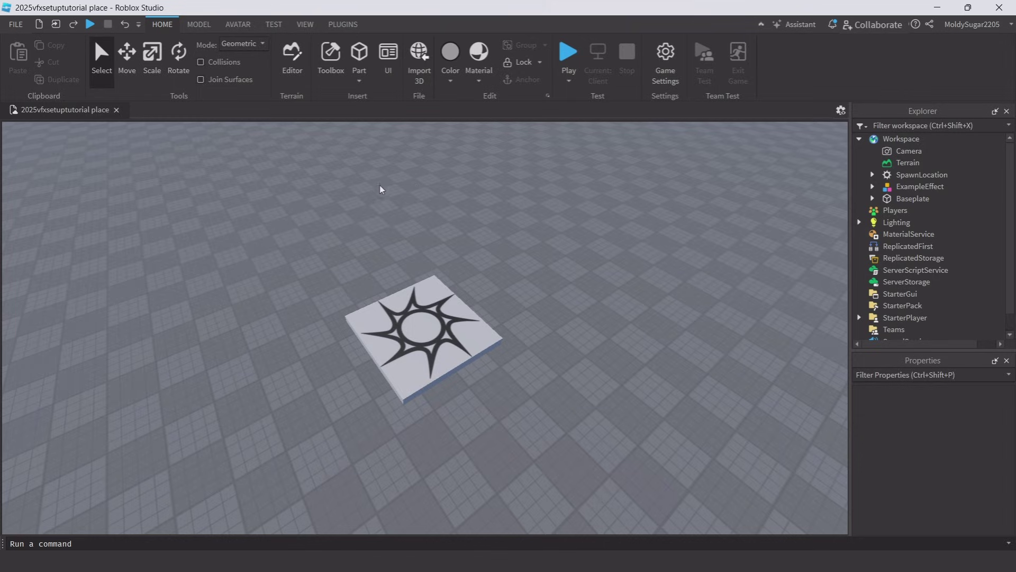
# Step: Add a new Part to the baseplate and insert a ParticleEmitter into it
pyautogui.click(360, 59)
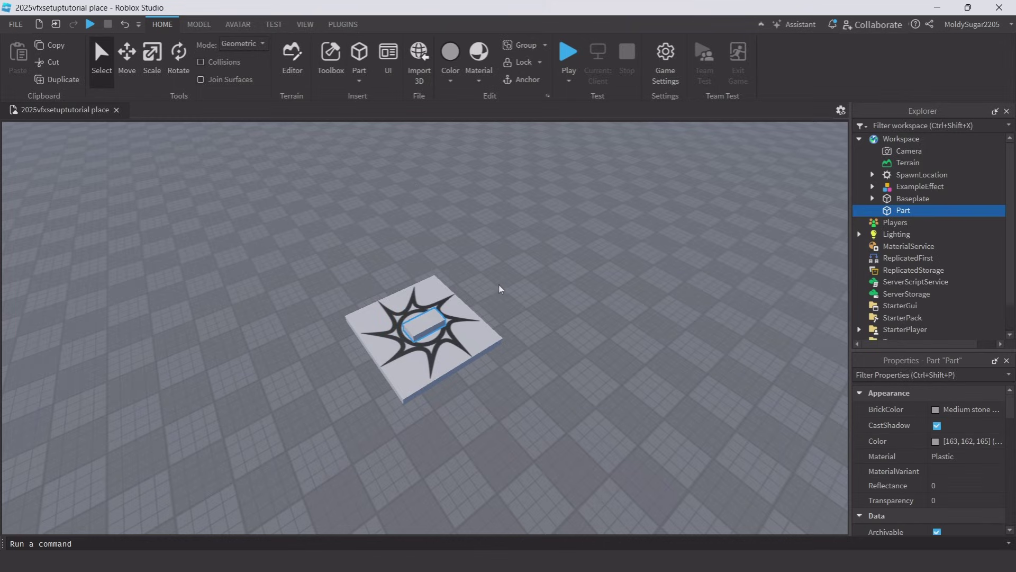
pyautogui.click(920, 210)
pyautogui.write('part')
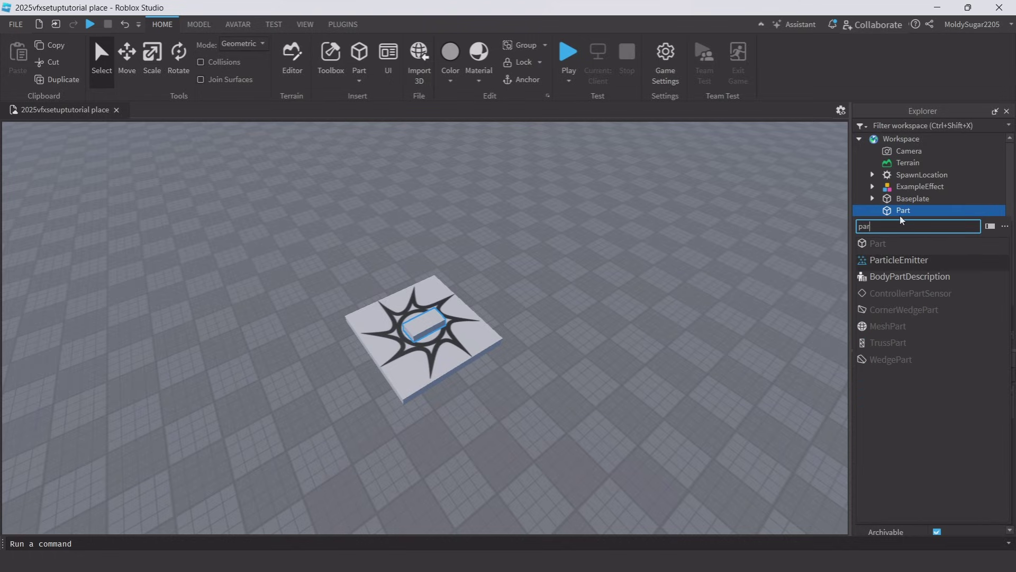
pyautogui.press('Return')
# Step: Deselect the part and pull the camera back to view the emitted particles
pyautogui.click(669, 401)
pyautogui.scroll(-5, 658, 390)
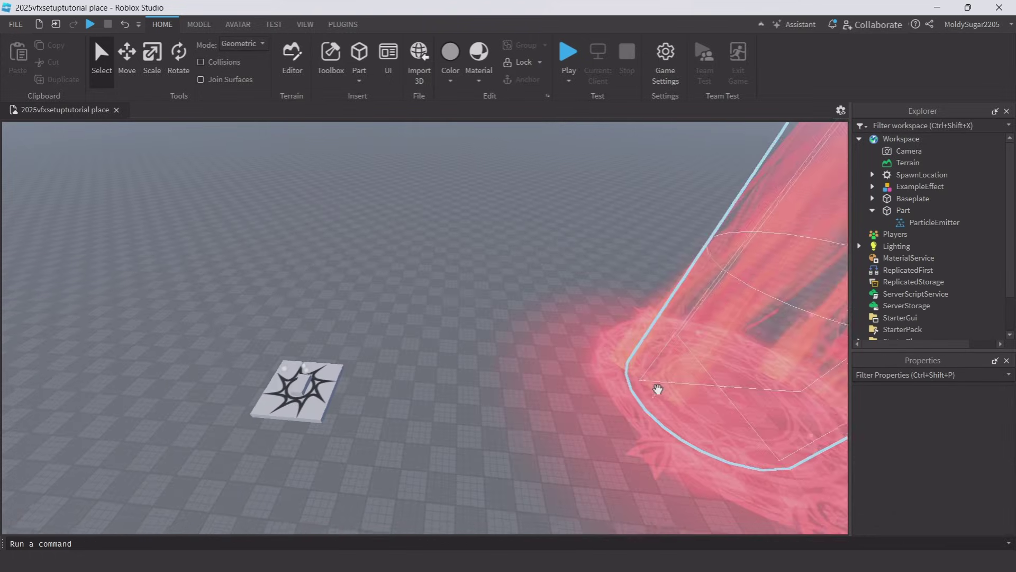
pyautogui.moveTo(658, 390); pyautogui.dragTo(658, 389, button='right')
pyautogui.scroll(-3, 658, 390)
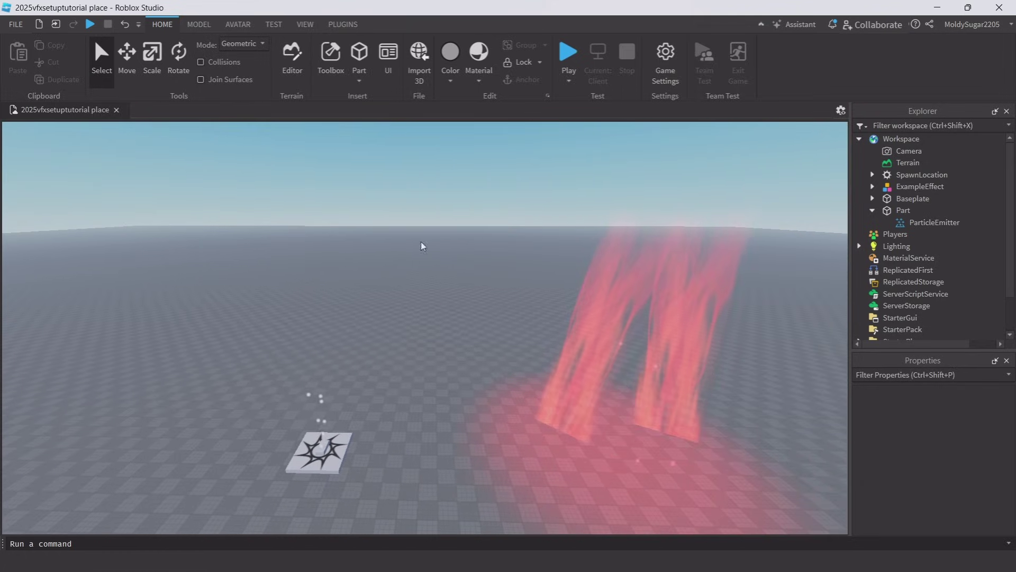
# Step: Raise Editor Quality Level from Level 01 to Level 21 in Studio Settings' Rendering options
pyautogui.click(16, 25)
pyautogui.click(48, 234)
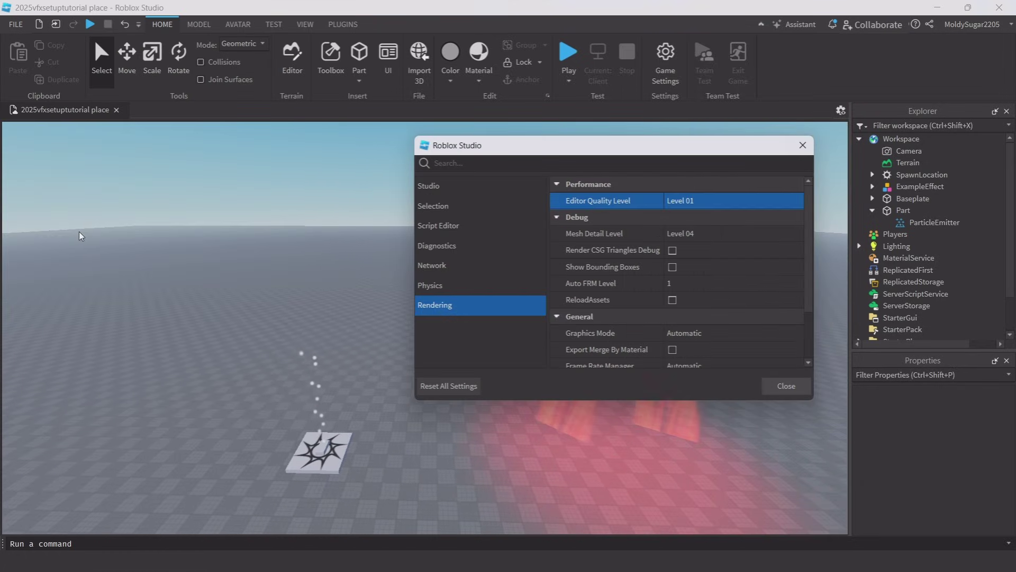
pyautogui.click(715, 206)
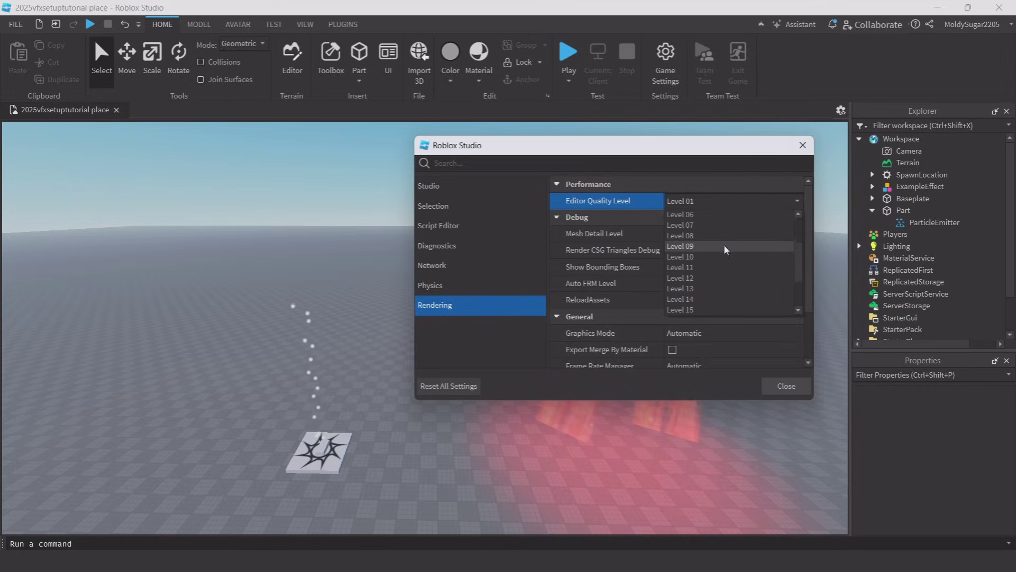
pyautogui.click(730, 300)
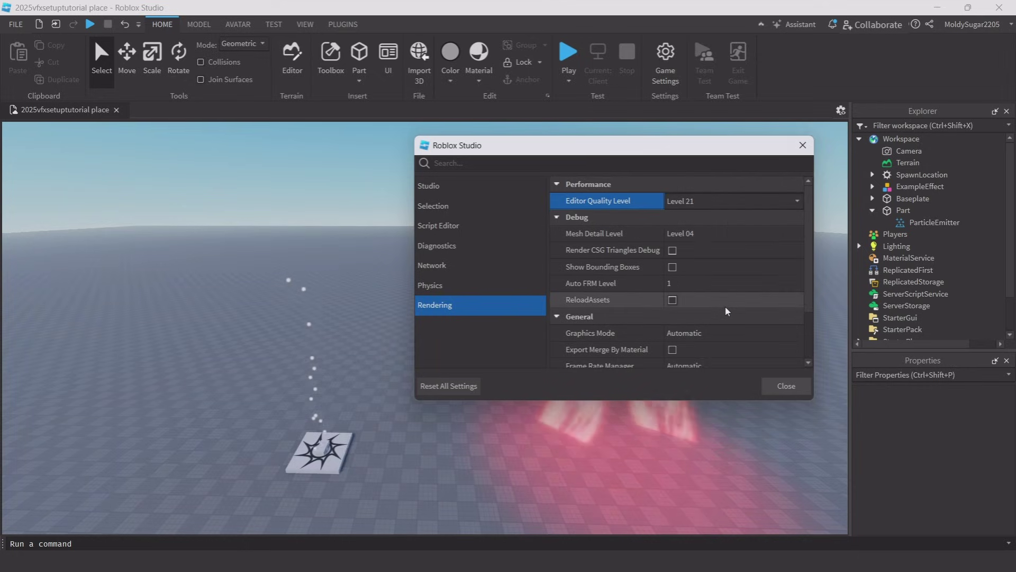
pyautogui.click(792, 392)
pyautogui.moveTo(792, 392); pyautogui.dragTo(770, 351, button='right')
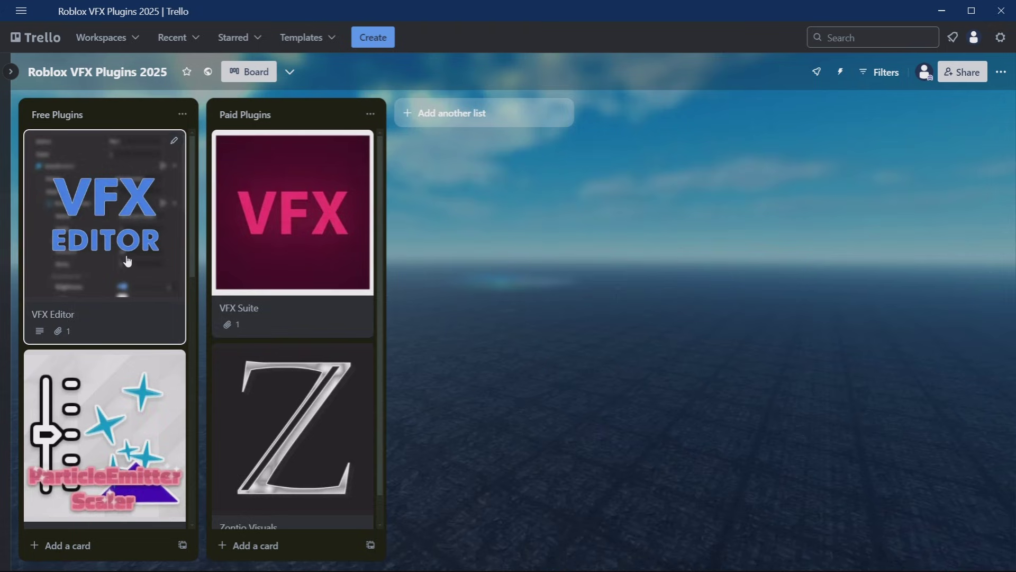
pyautogui.scroll(-8, 123, 225)
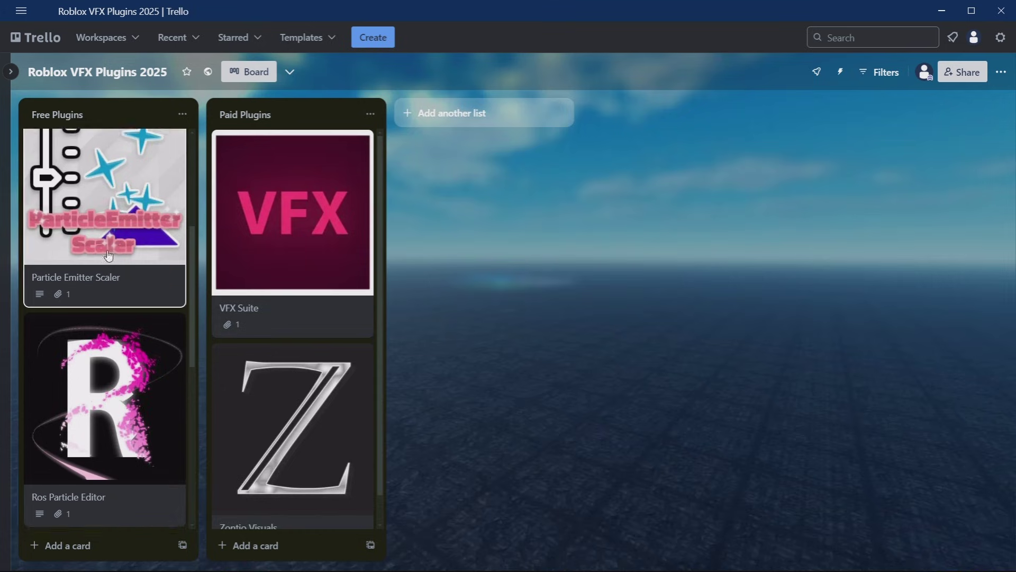
pyautogui.scroll(-5, 106, 296)
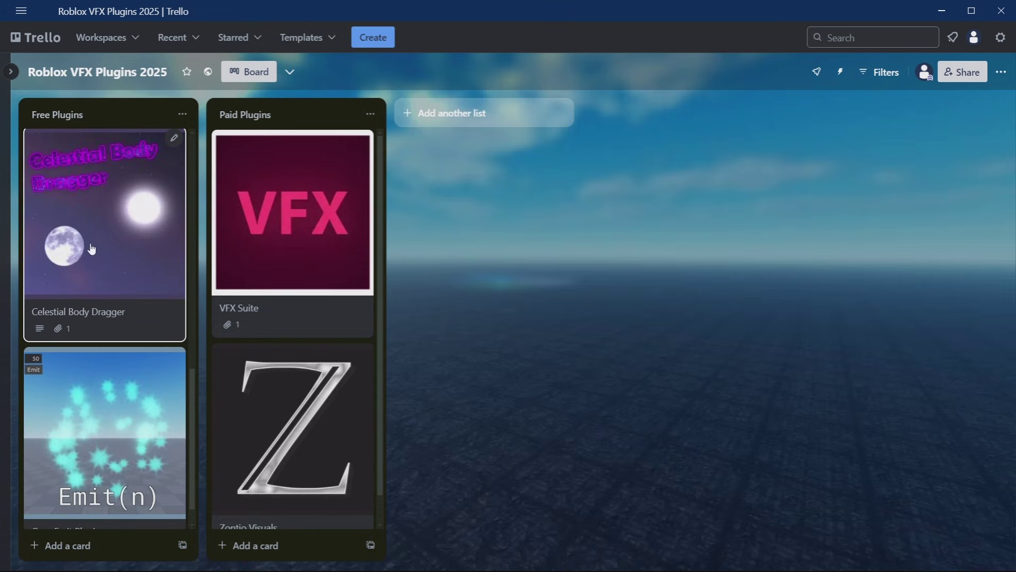
pyautogui.scroll(1, 110, 267)
pyautogui.scroll(3, 110, 266)
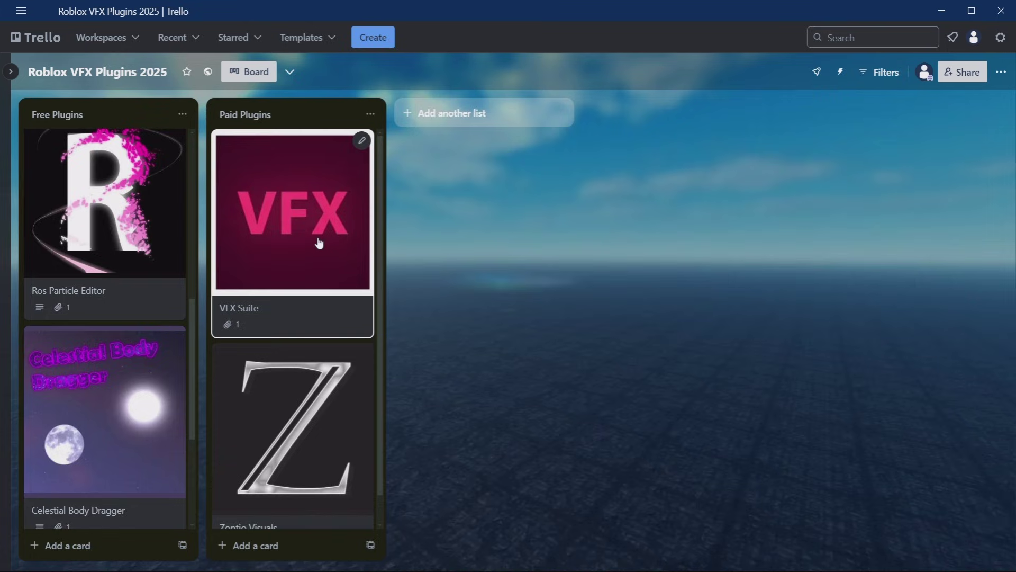
pyautogui.scroll(-1, 335, 222)
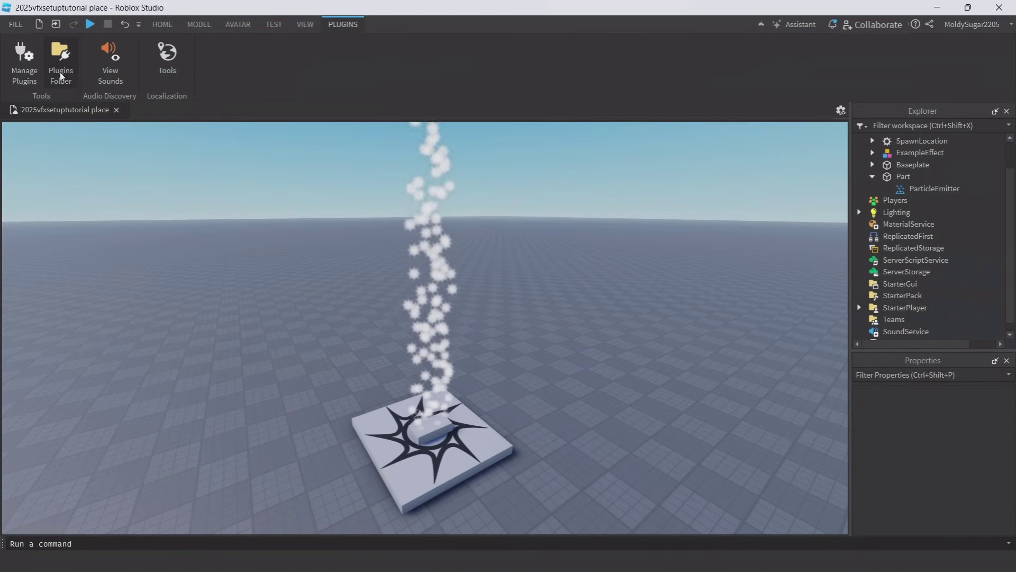
# Step: Review the installed plugins list in Manage Plugins
pyautogui.click(24, 62)
pyautogui.scroll(-6, 506, 325)
pyautogui.scroll(-5, 534, 340)
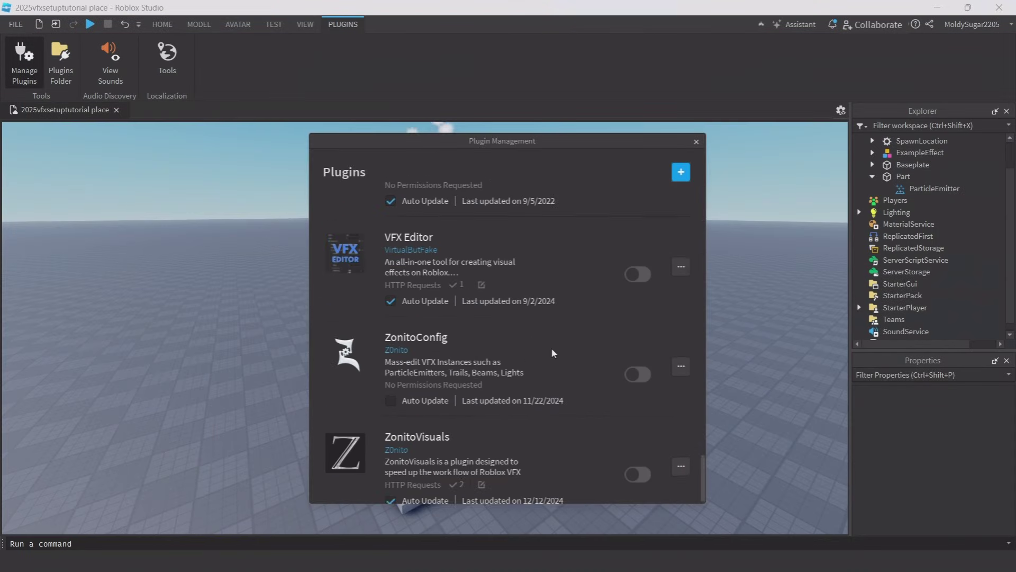
pyautogui.click(697, 142)
# Step: Insert the first Bingus Particle Pack result from the Toolbox into the Workspace
pyautogui.click(304, 24)
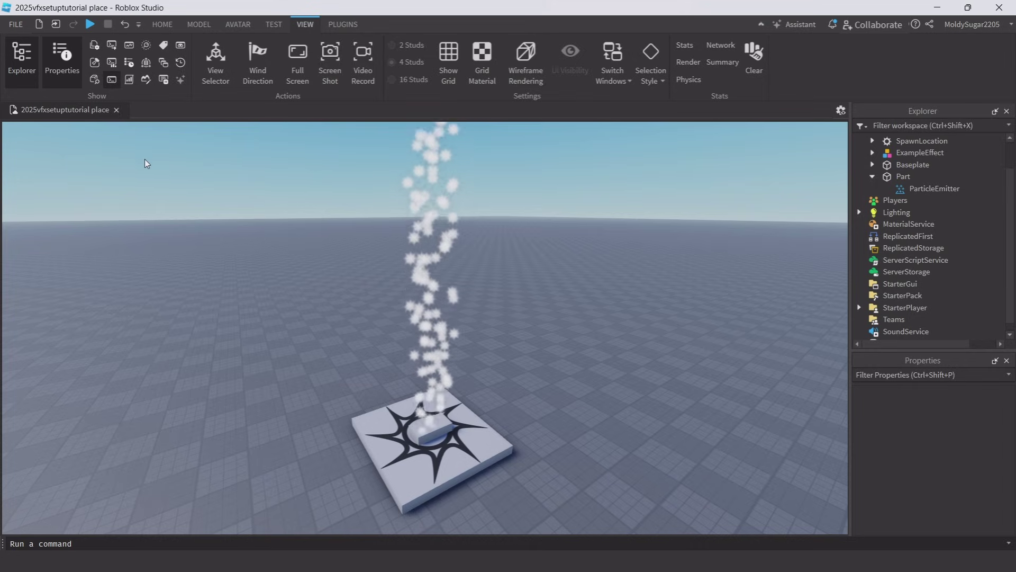
pyautogui.click(95, 64)
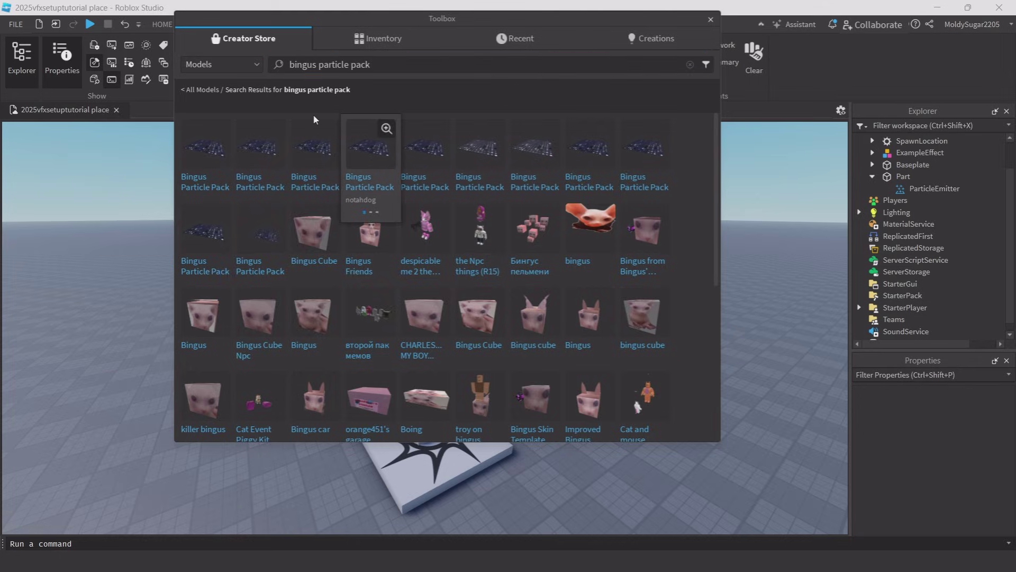
pyautogui.click(204, 154)
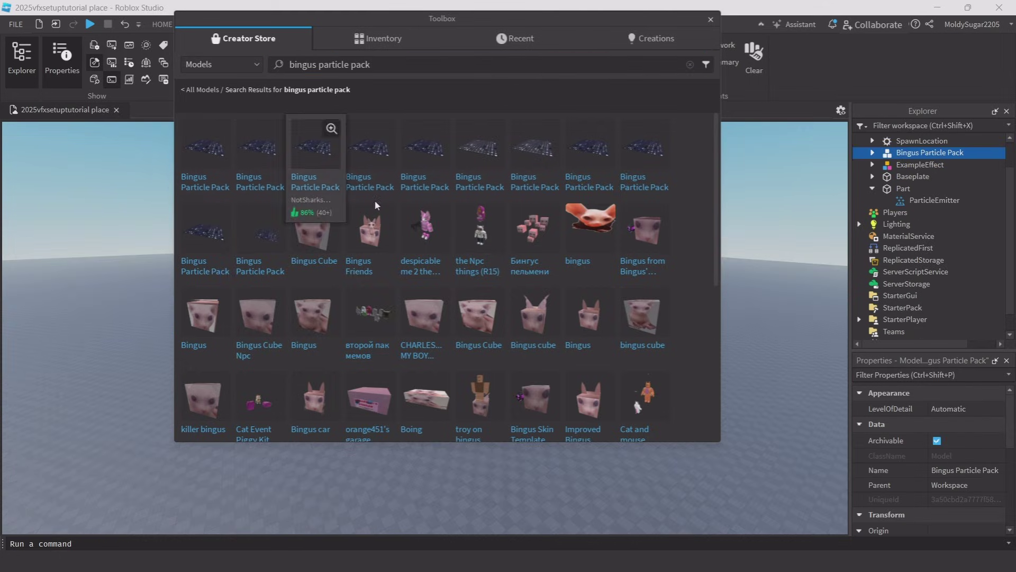
pyautogui.click(710, 20)
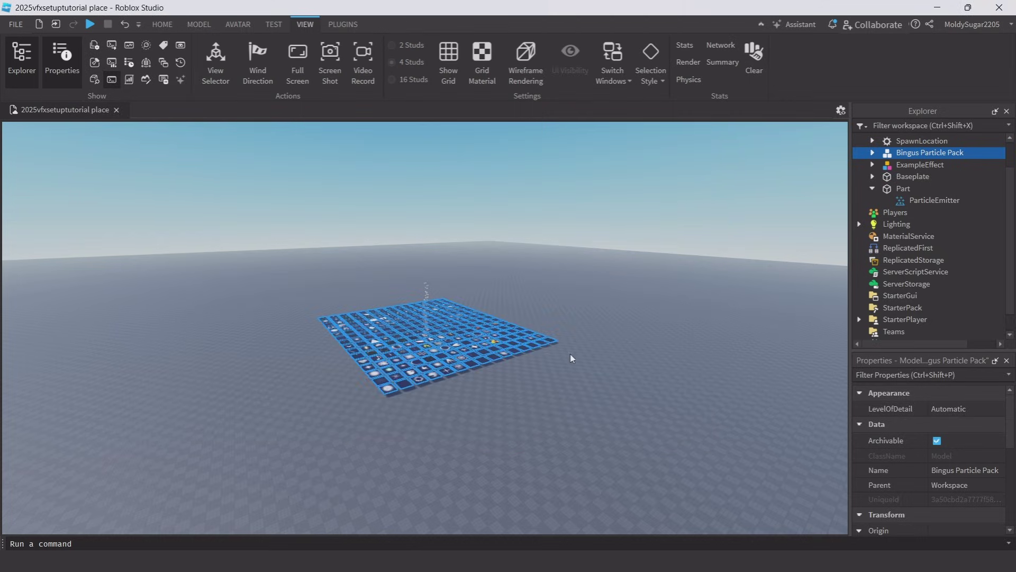
# Step: Show the Part's ParticleEmitter in the VFX Editor and open its Texture picker
pyautogui.click(343, 23)
pyautogui.click(215, 63)
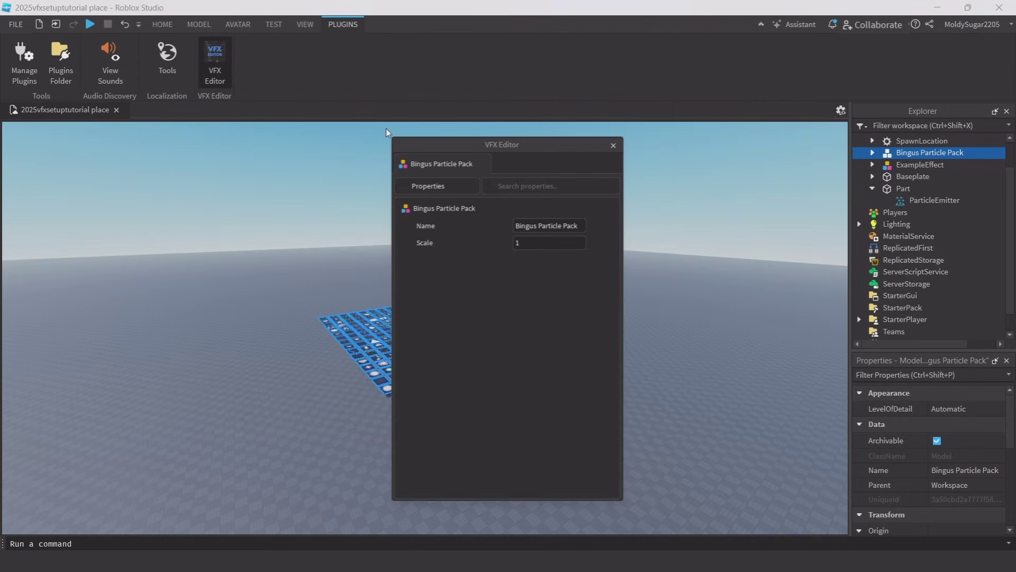
pyautogui.moveTo(492, 143); pyautogui.dragTo(613, 149)
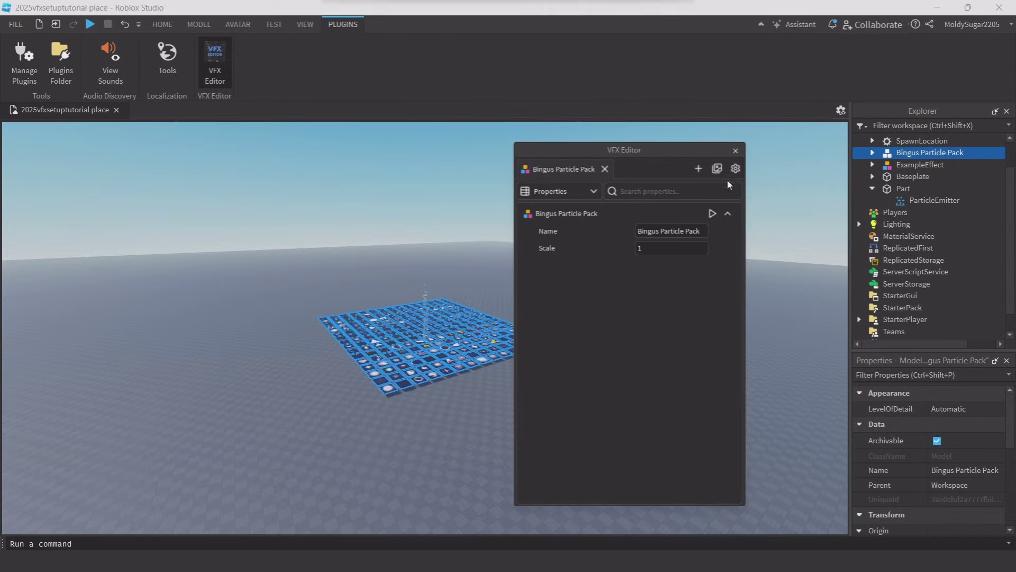
pyautogui.click(904, 199)
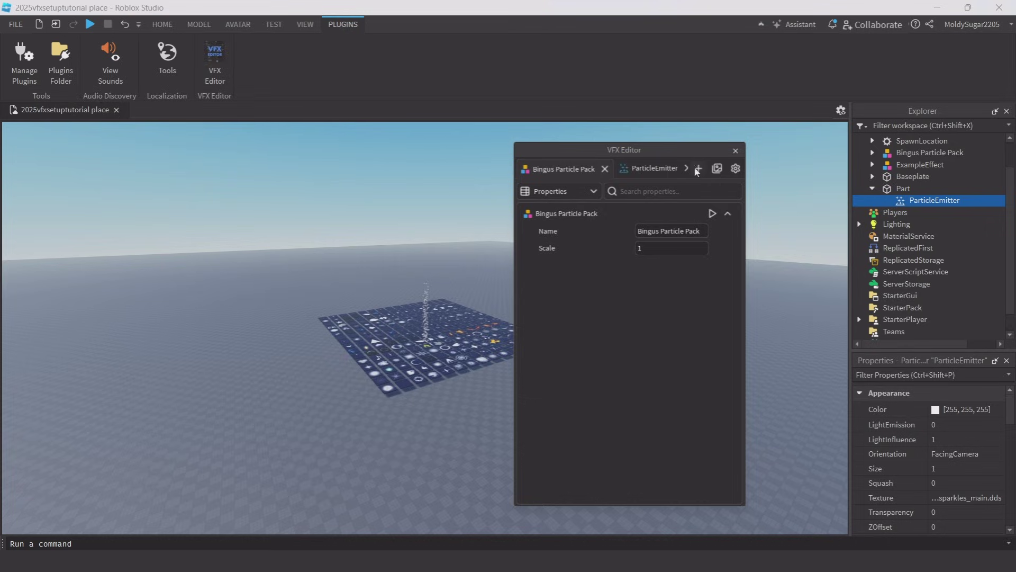
pyautogui.click(641, 169)
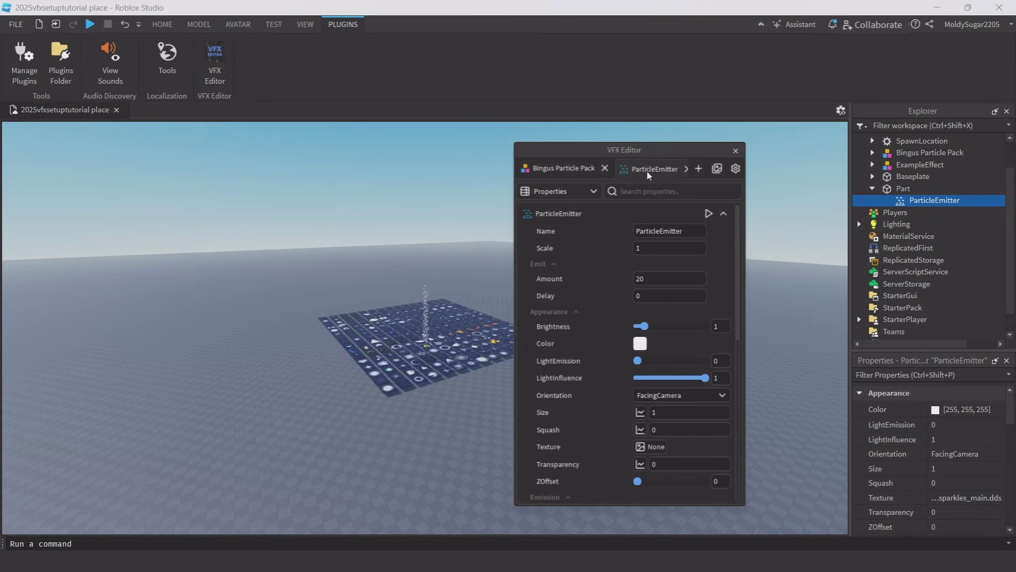
pyautogui.scroll(-3, 591, 244)
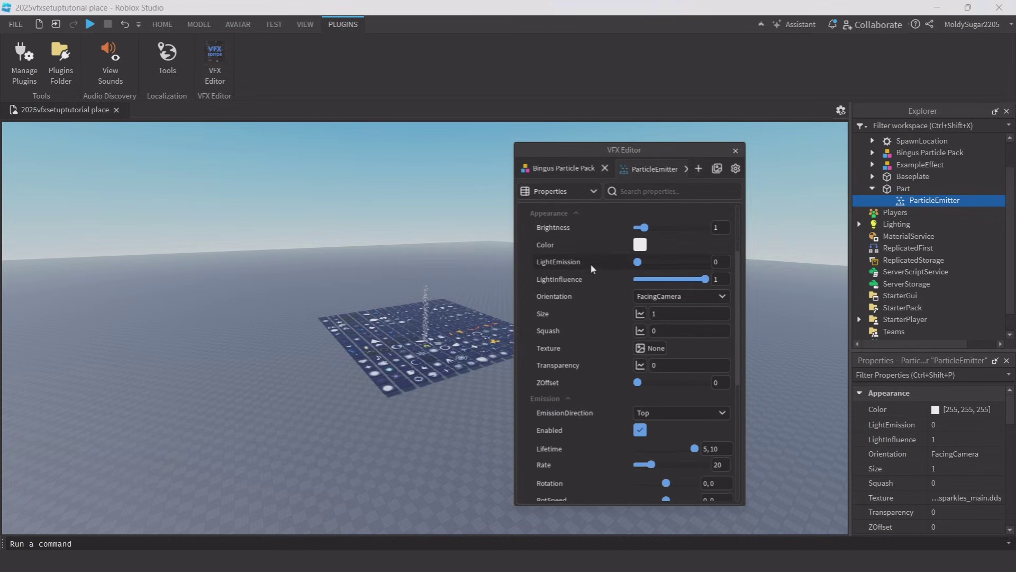
pyautogui.click(649, 348)
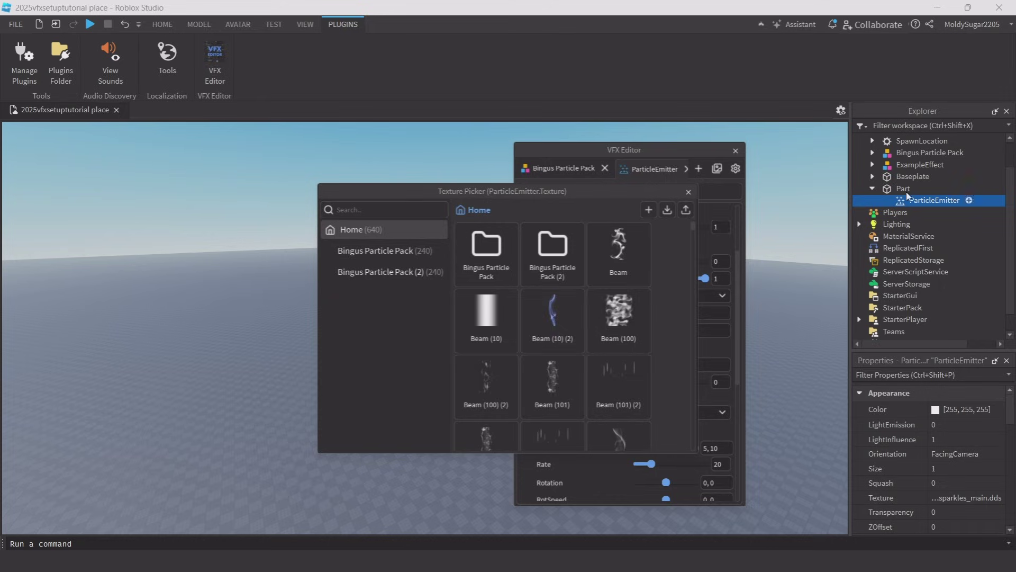
# Step: Import the selected Bingus Particle Pack's 240 textures into the library as a third folder
pyautogui.click(906, 153)
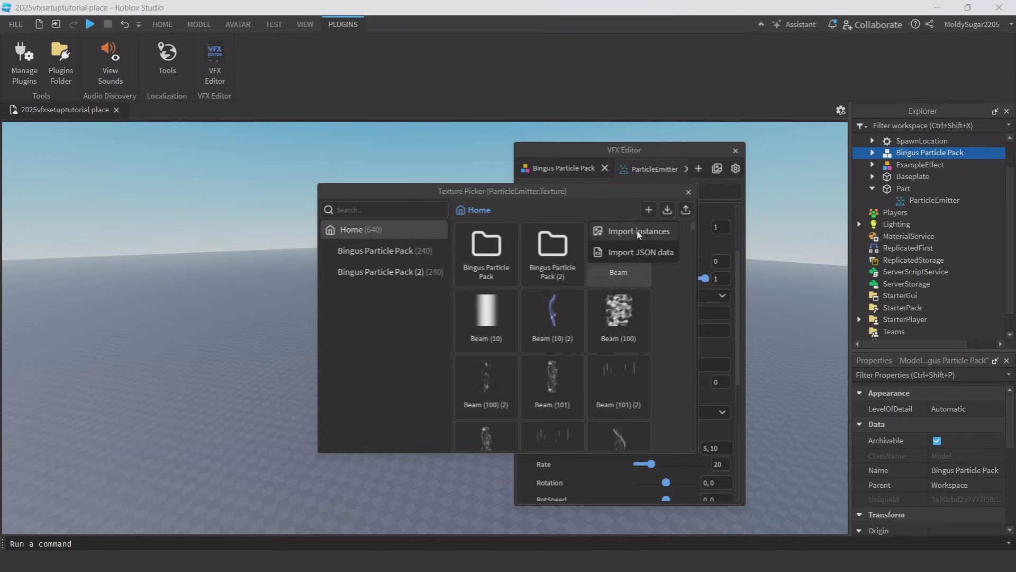
pyautogui.click(671, 238)
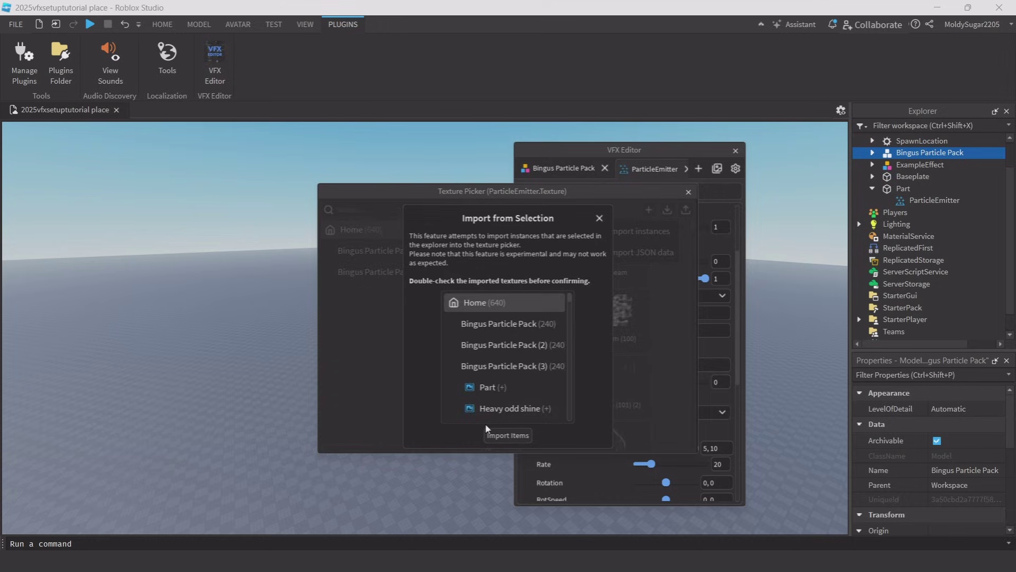
pyautogui.click(507, 435)
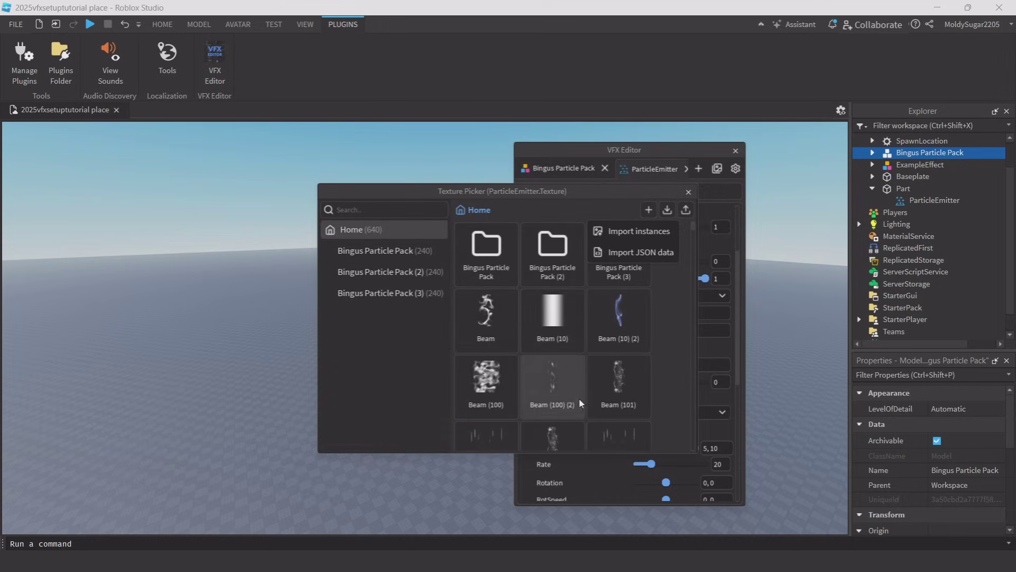
pyautogui.click(689, 192)
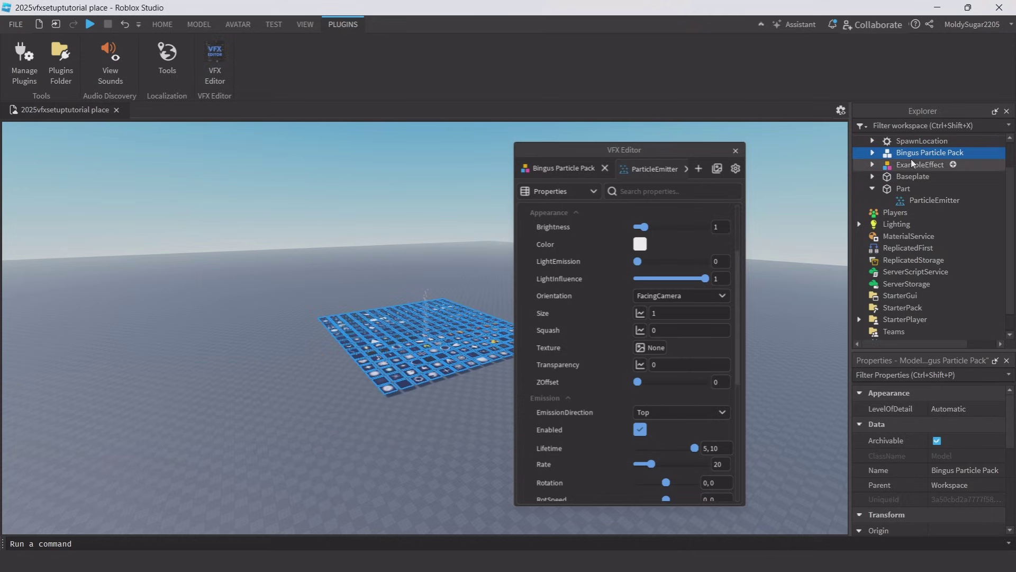
# Step: Try Bingus textures on the emitter: Big 4 Pointed star, bubble, fog, burst light, gradient circle, Colorless Leaf
pyautogui.click(934, 200)
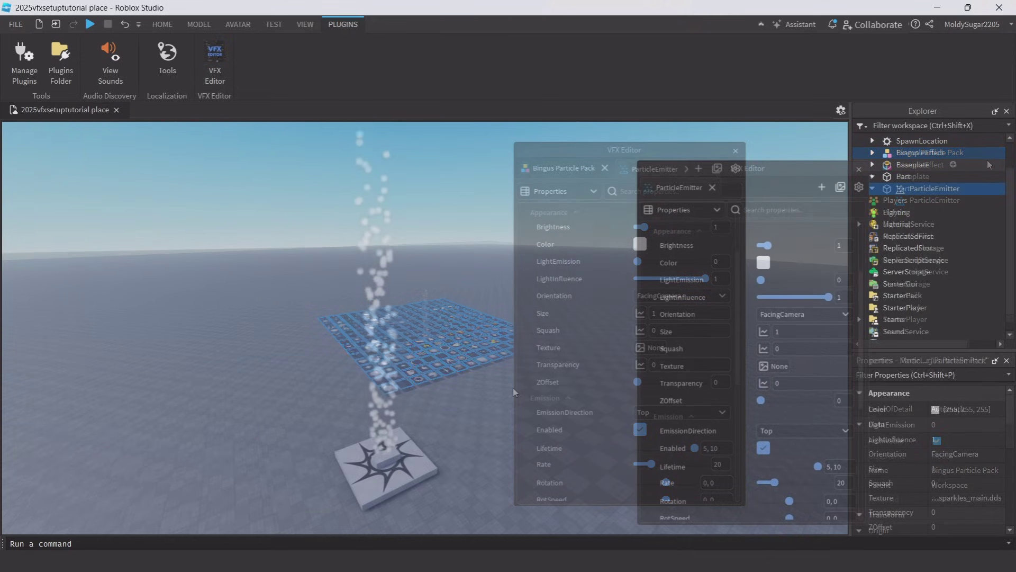
pyautogui.click(776, 366)
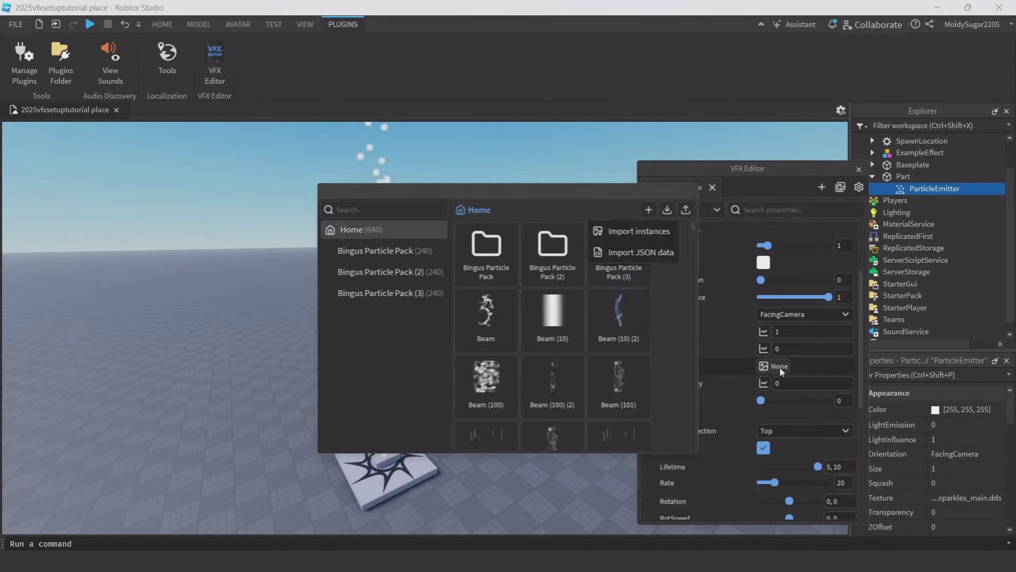
pyautogui.moveTo(498, 191); pyautogui.dragTo(758, 238)
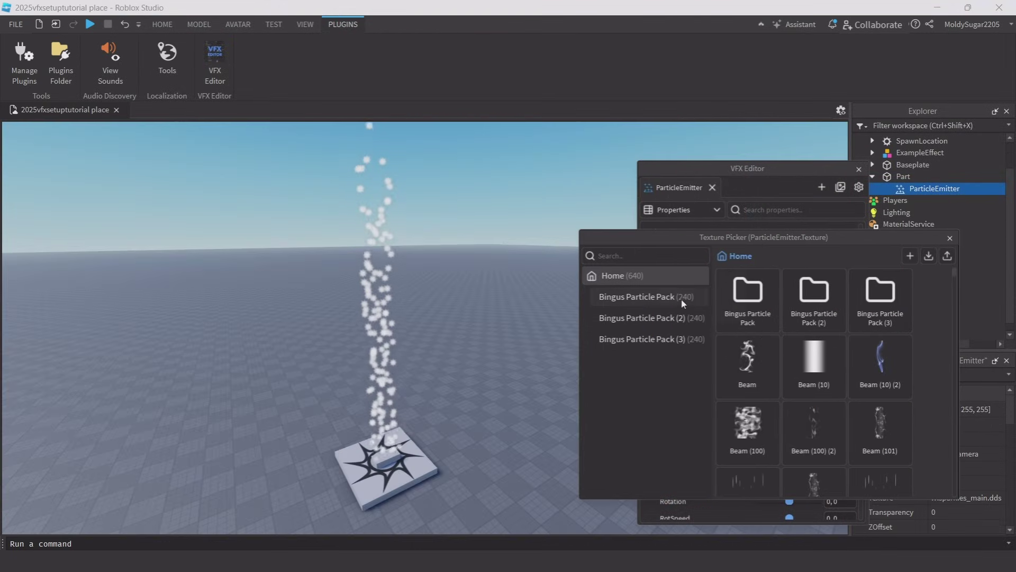
pyautogui.click(706, 297)
pyautogui.click(747, 296)
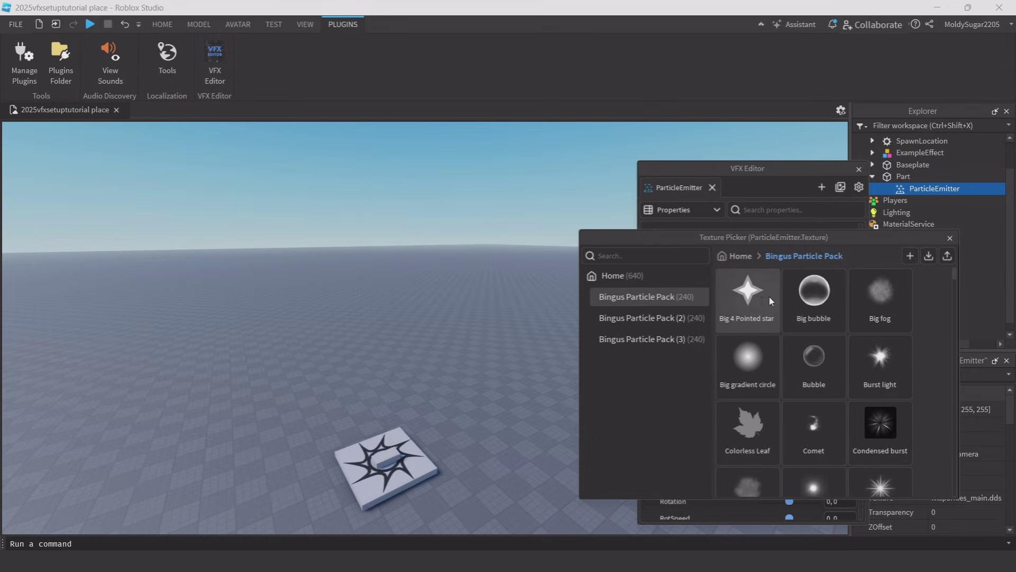
pyautogui.click(825, 313)
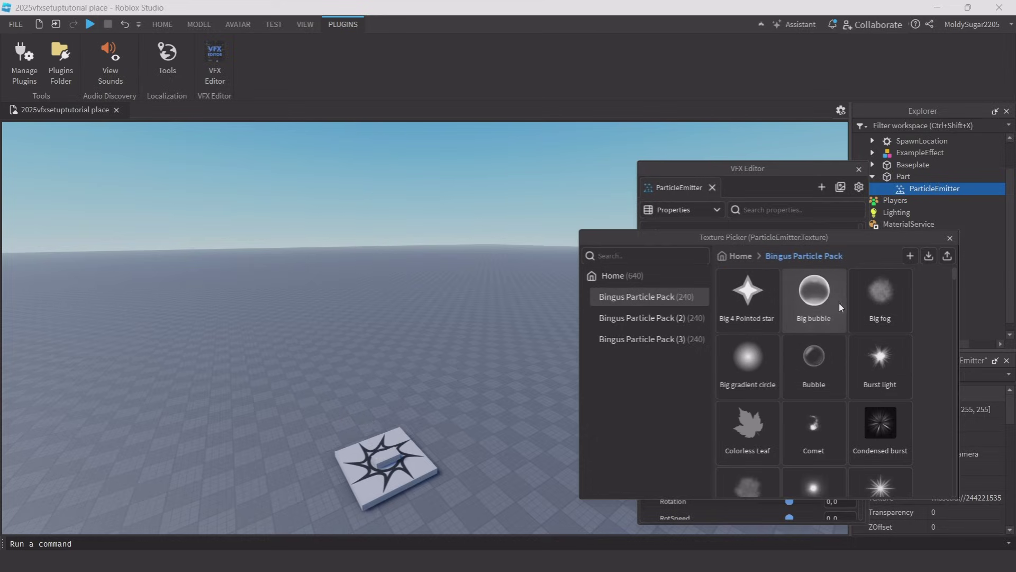
pyautogui.click(876, 308)
pyautogui.click(880, 362)
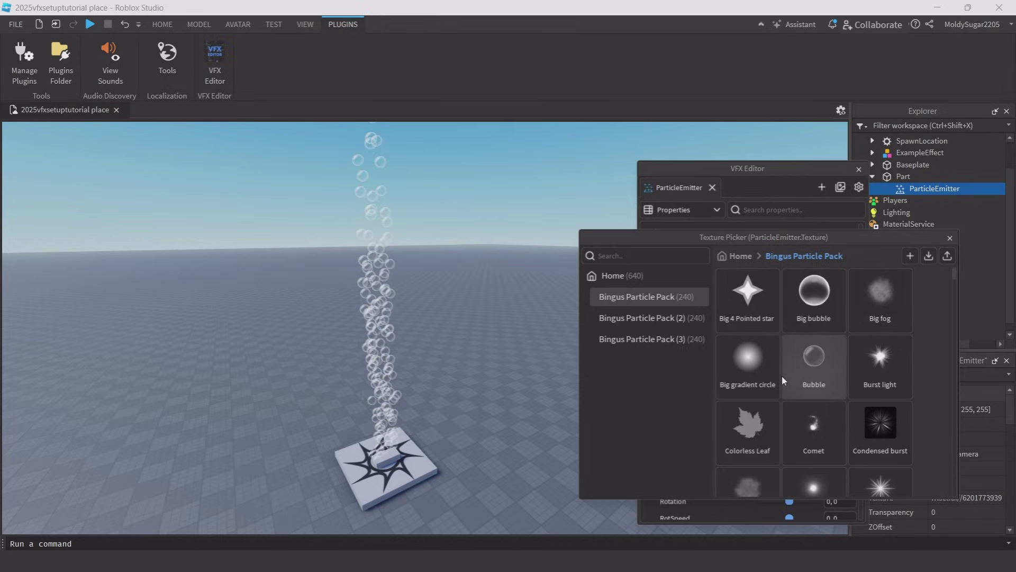
pyautogui.click(763, 380)
pyautogui.click(754, 431)
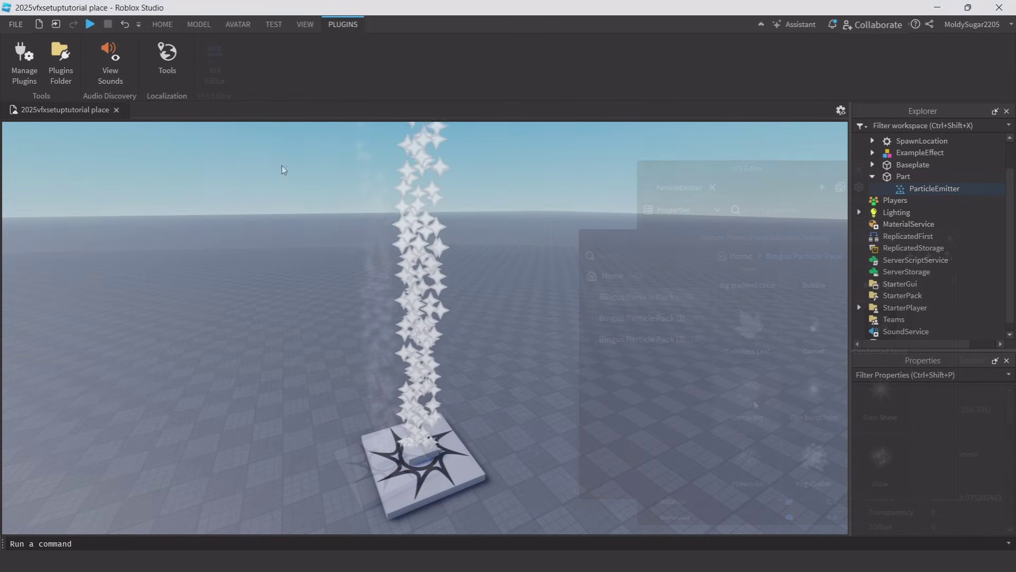
# Step: Open the Manage Plugins list from the Plugins tab
pyautogui.click(305, 25)
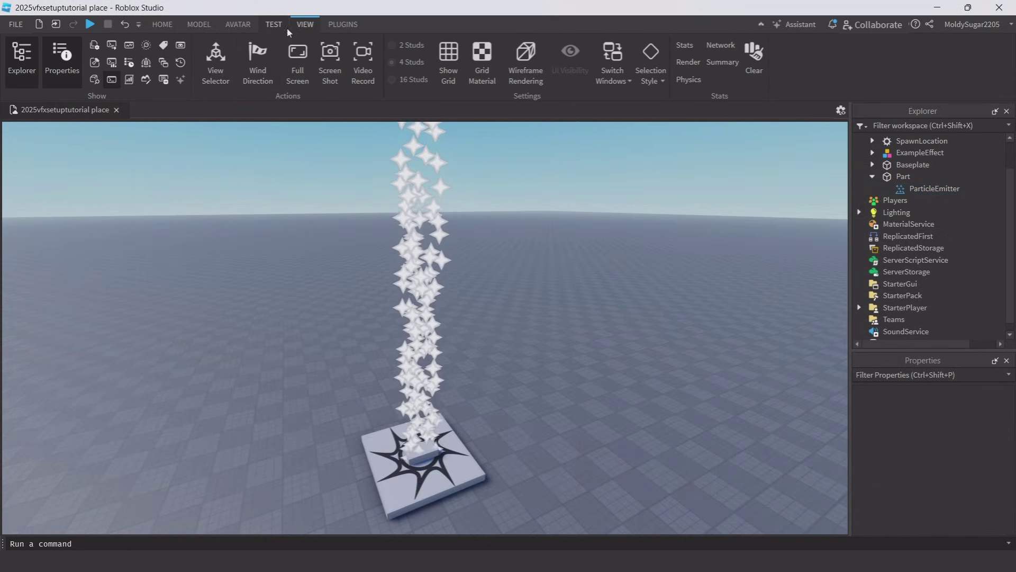
pyautogui.click(343, 24)
pyautogui.click(24, 61)
# Step: Enable the ParticleEmitter Scaler plugin in Manage Plugins
pyautogui.scroll(-5, 576, 310)
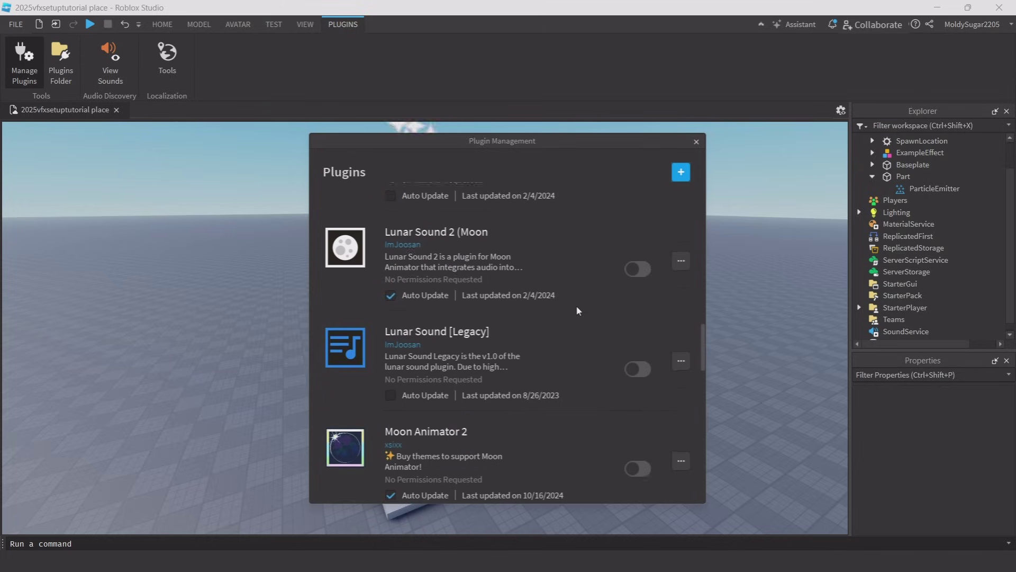
pyautogui.scroll(-8, 577, 311)
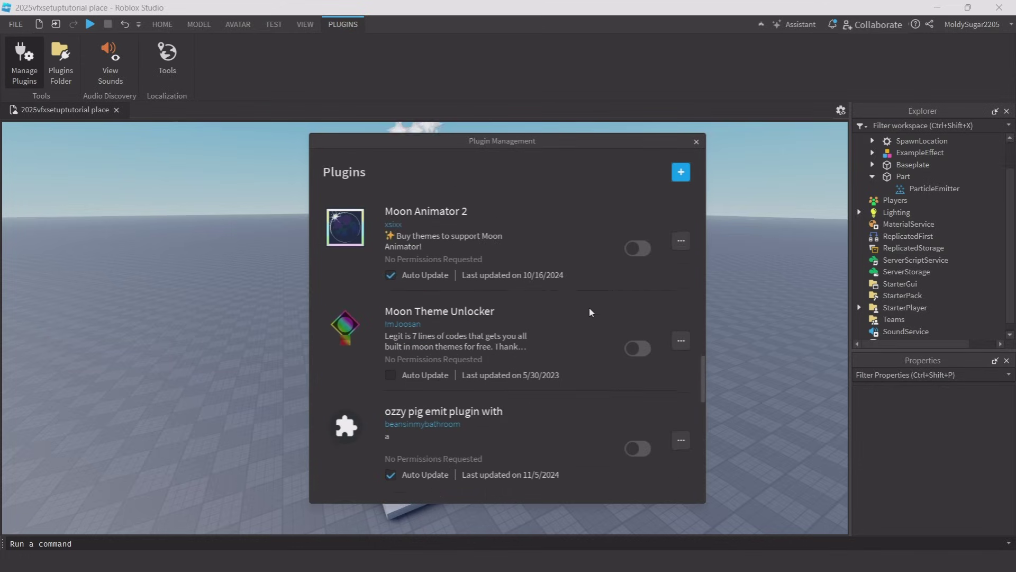
pyautogui.click(695, 142)
# Step: Scale the ParticleEmitter's star particles up to size 1.57403 with the Scaler
pyautogui.click(863, 189)
pyautogui.click(234, 63)
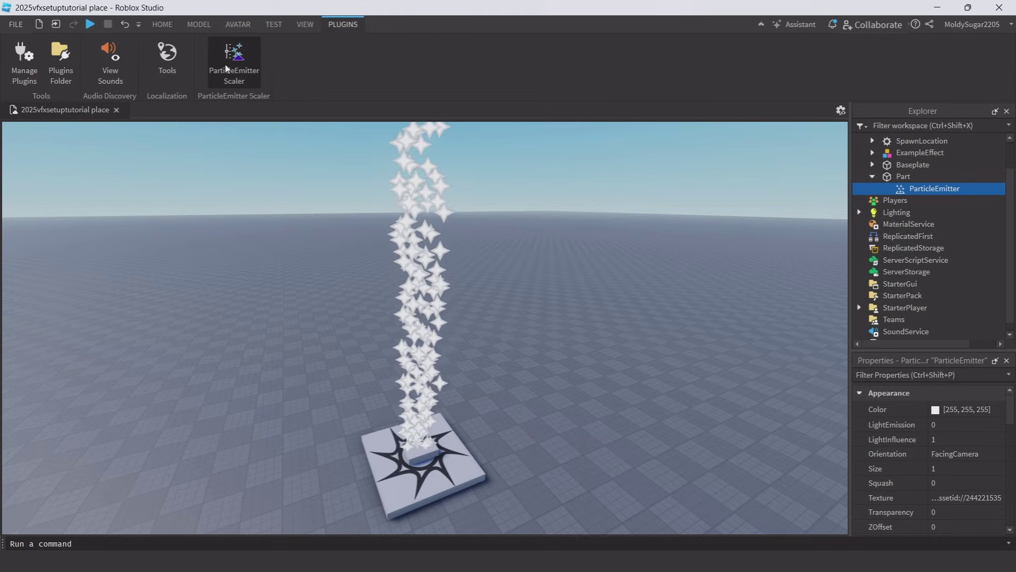
pyautogui.moveTo(493, 304); pyautogui.dragTo(701, 376)
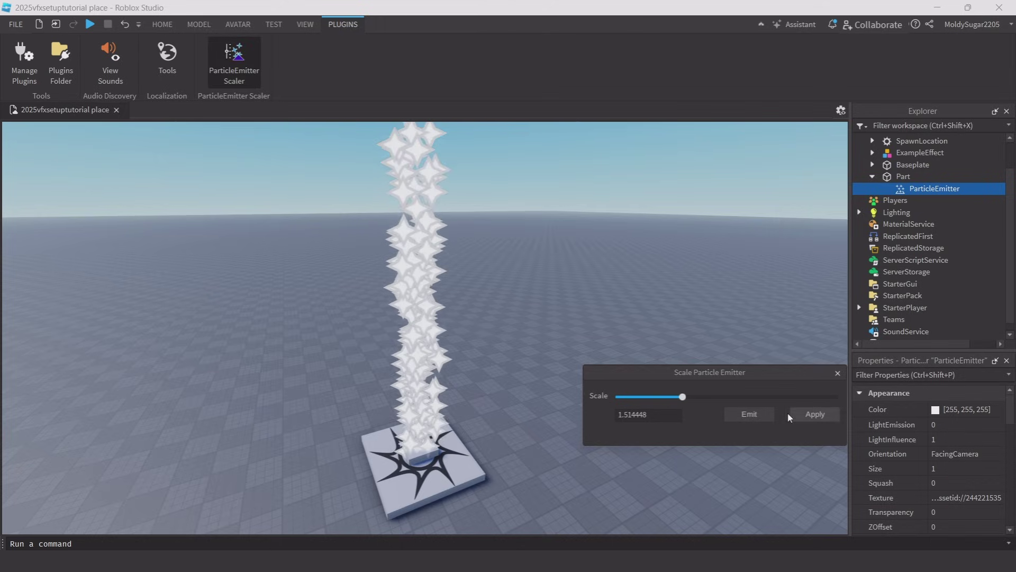
pyautogui.moveTo(691, 401); pyautogui.dragTo(710, 409)
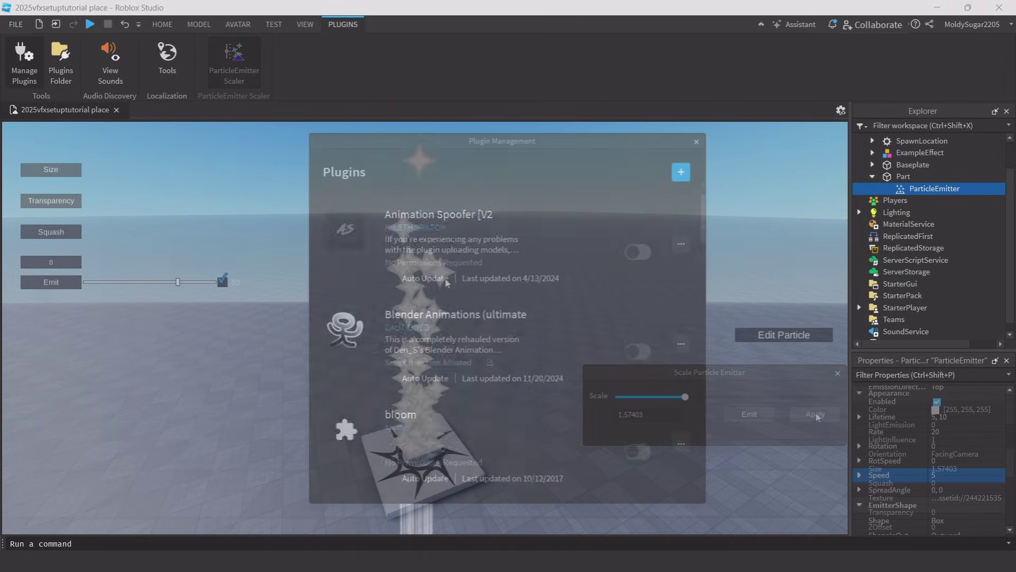
# Step: Set the ParticleEmitter's Speed to 50 and SpreadAngle to 15, 15
pyautogui.scroll(-10, 496, 277)
pyautogui.scroll(-3, 535, 283)
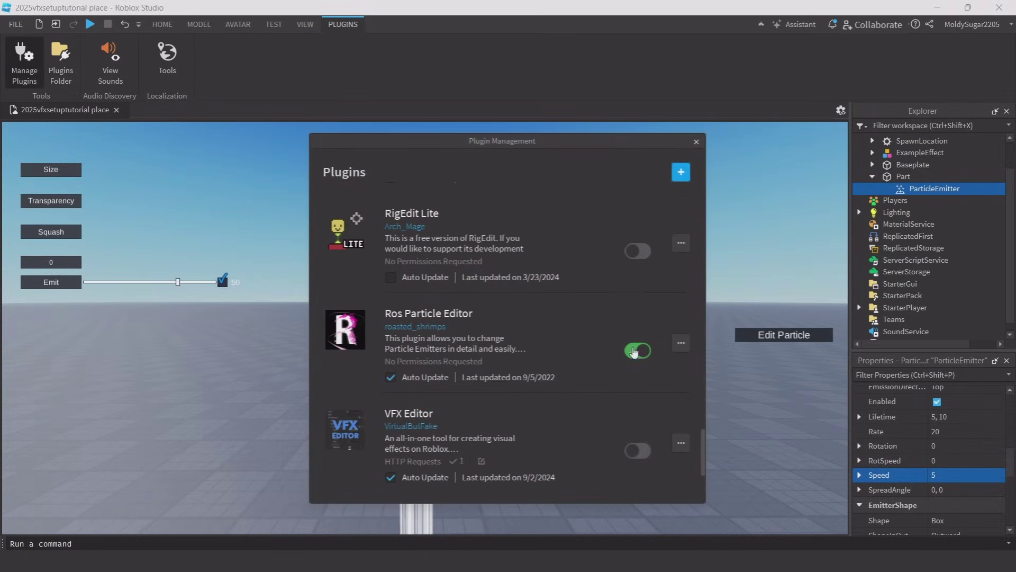
pyautogui.click(697, 143)
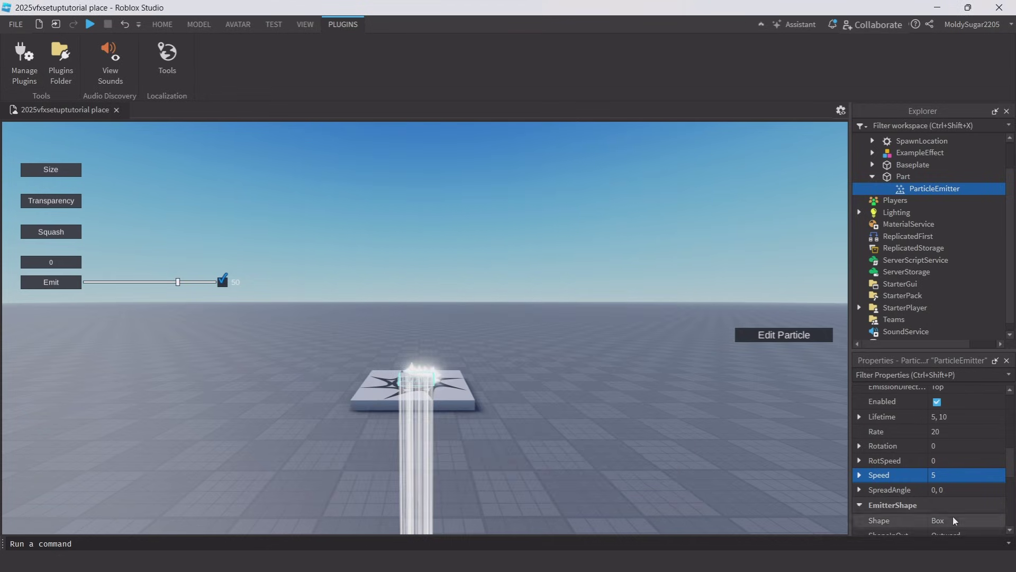
pyautogui.write('0')
pyautogui.press('Return')
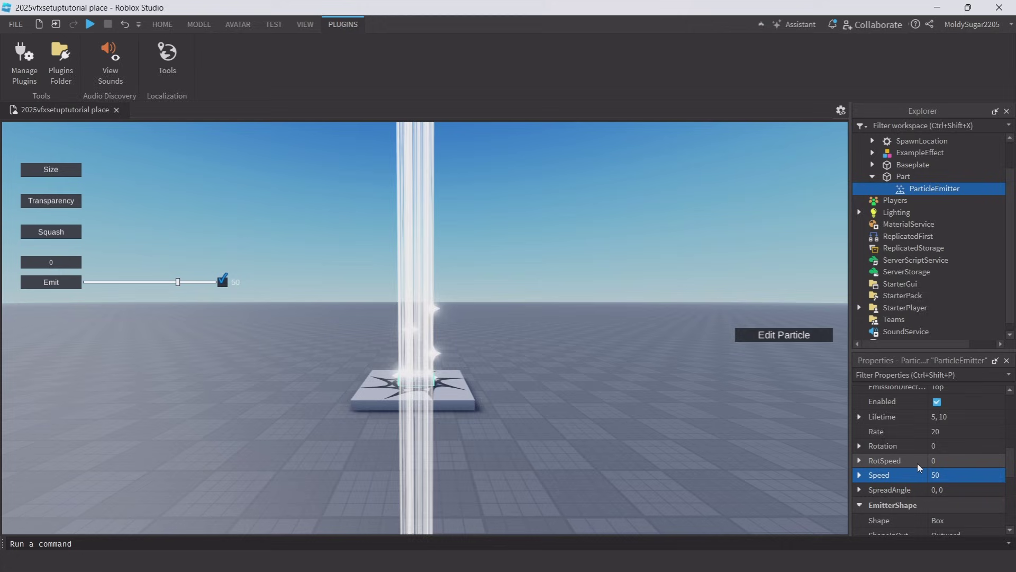
pyautogui.moveTo(622, 407); pyautogui.dragTo(622, 407, button='right')
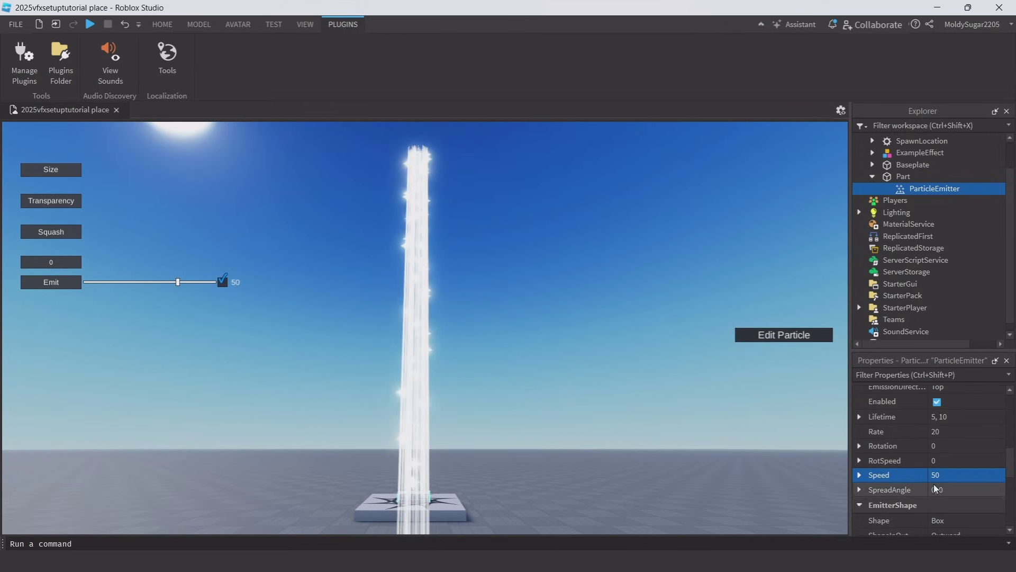
pyautogui.click(950, 489)
pyautogui.write('15')
pyautogui.press('Return')
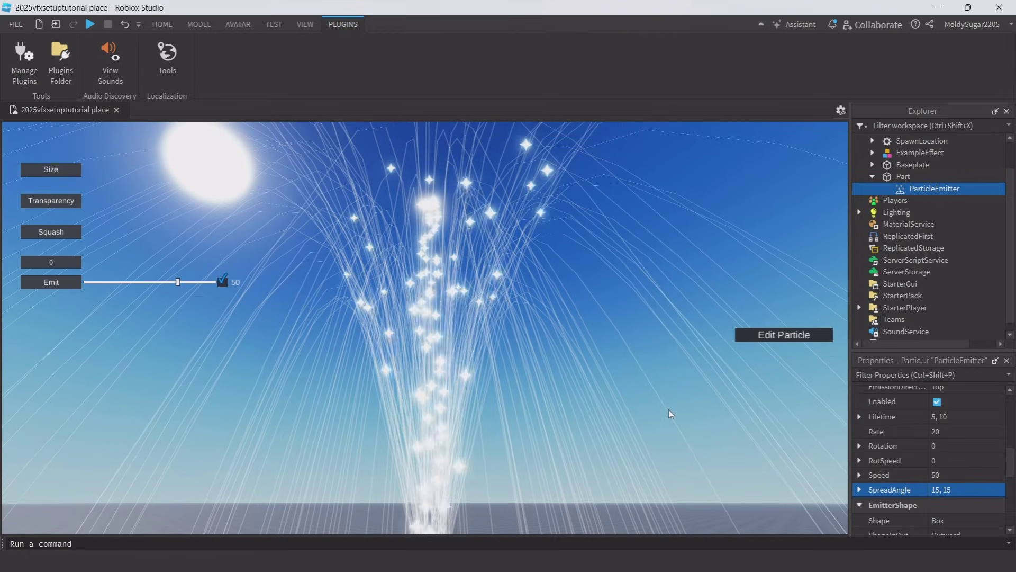
# Step: Add a Squash curve point at time 0.51, value 0.64 in Ros Particle Editor
pyautogui.click(59, 170)
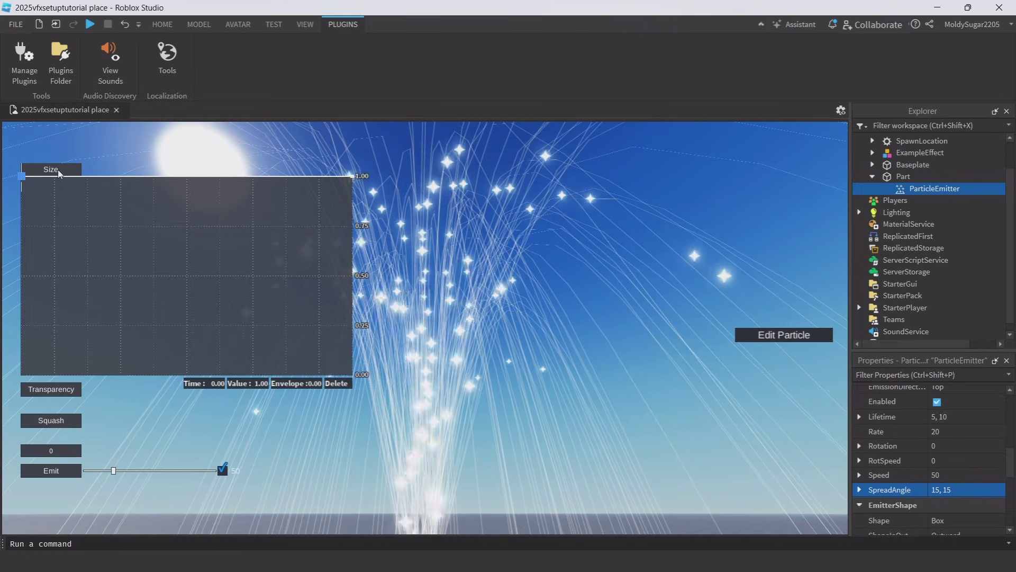
pyautogui.click(58, 169)
pyautogui.click(51, 201)
pyautogui.click(52, 201)
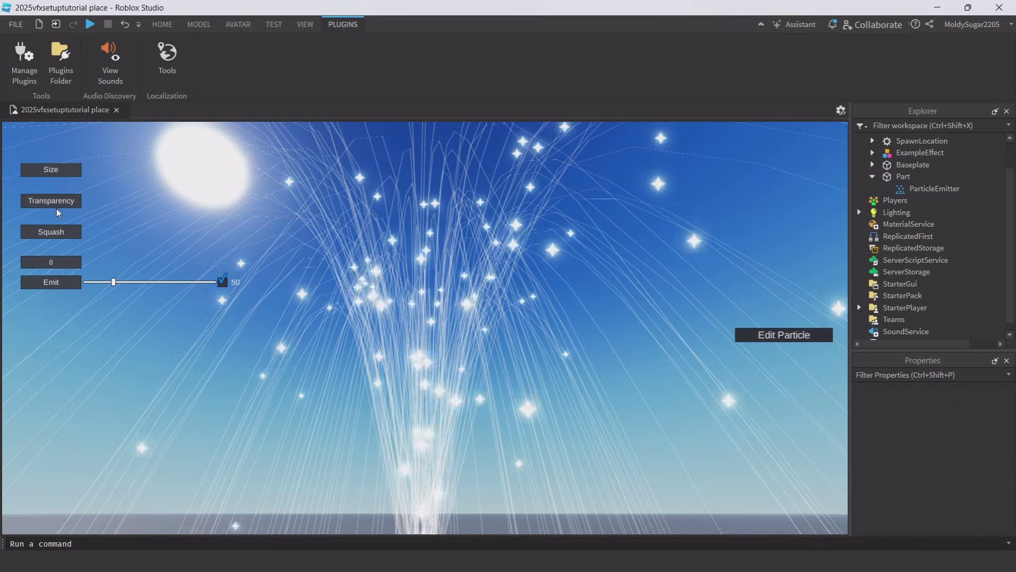
pyautogui.click(58, 231)
pyautogui.click(62, 235)
pyautogui.click(63, 233)
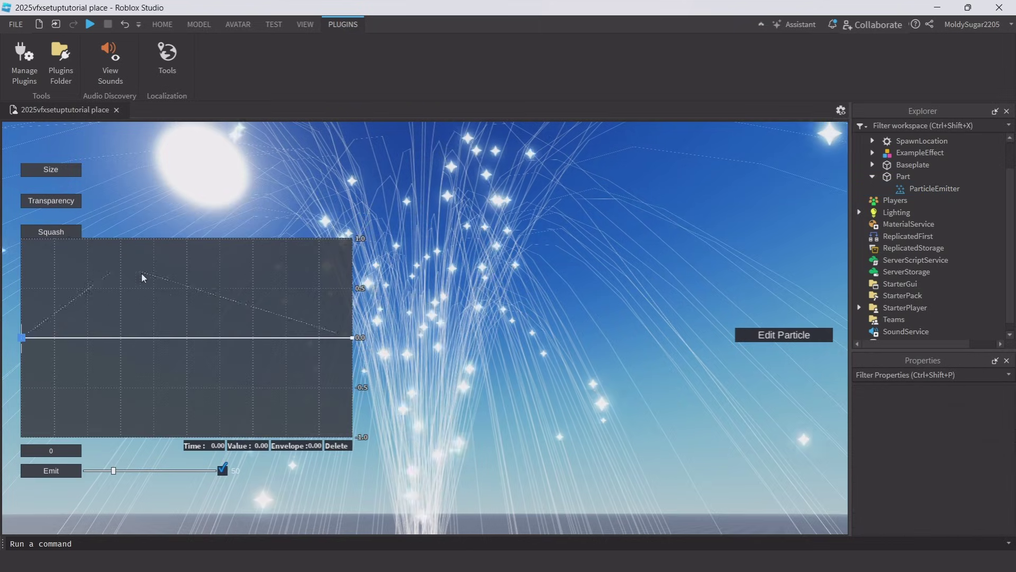
pyautogui.click(189, 274)
pyautogui.click(62, 234)
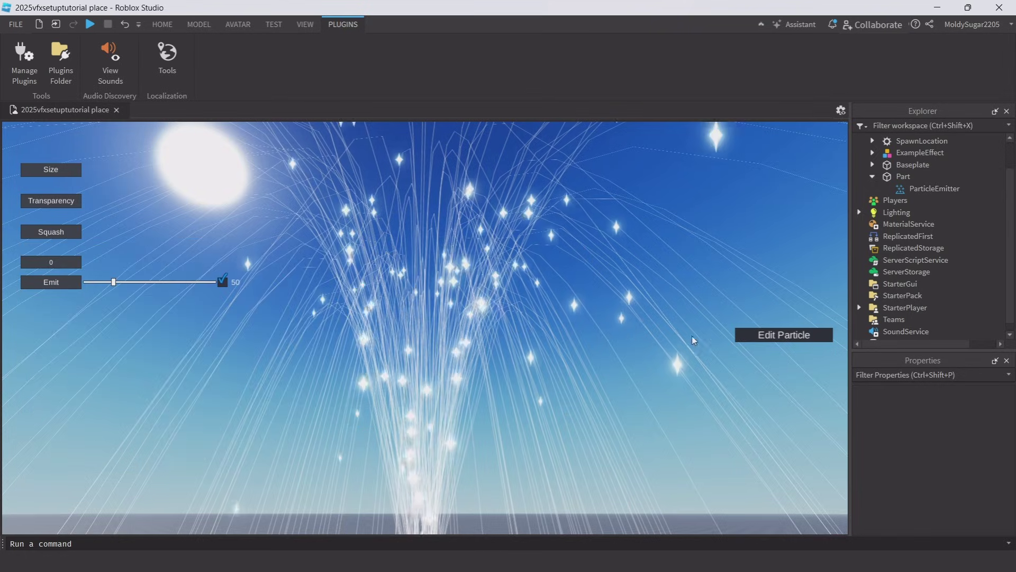
pyautogui.click(935, 189)
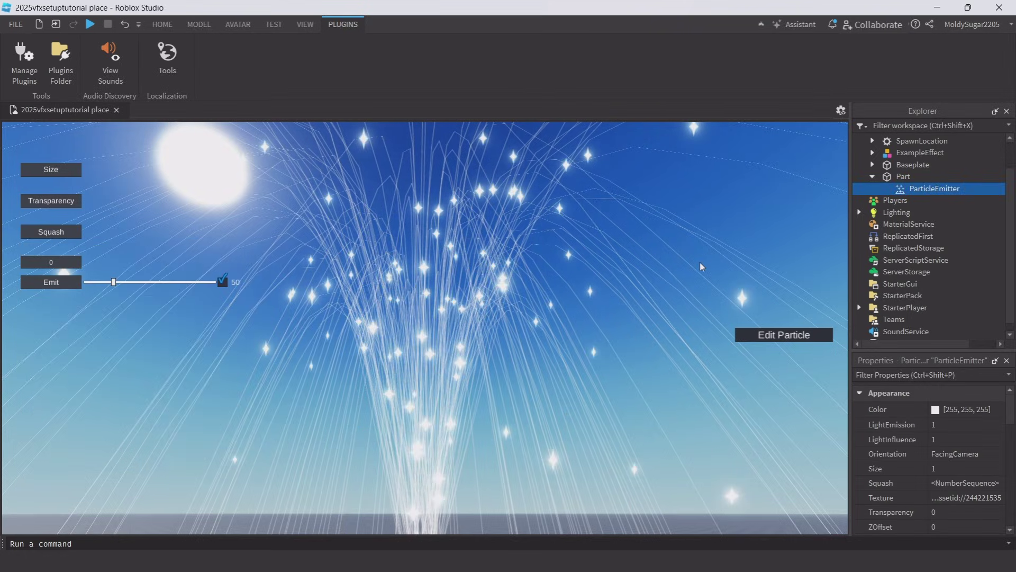
pyautogui.moveTo(707, 265); pyautogui.dragTo(708, 266, button='right')
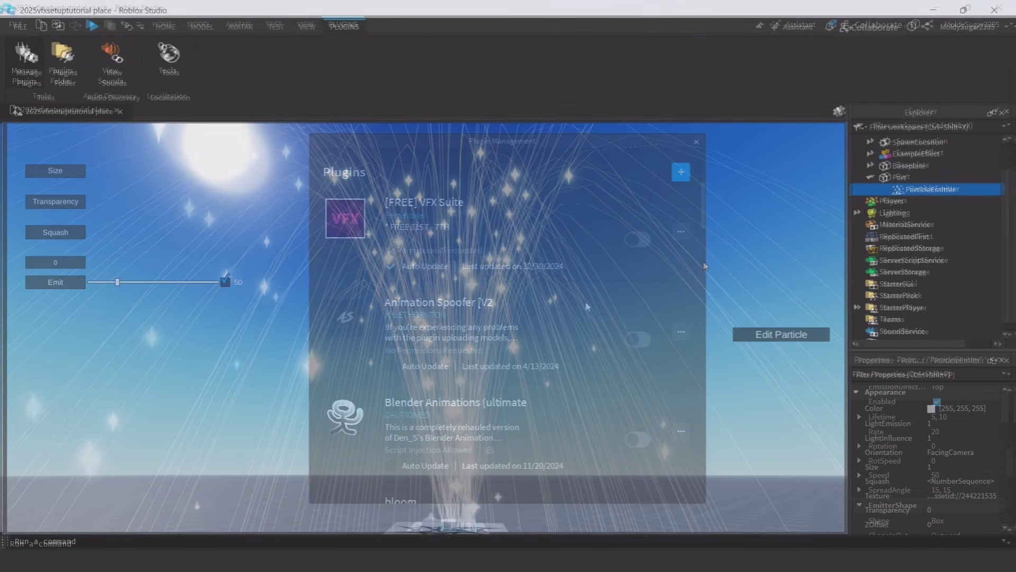
# Step: Enable the Celestial Body Dragger plugin in Manage Plugins
pyautogui.scroll(-2, 593, 275)
pyautogui.scroll(-5, 606, 233)
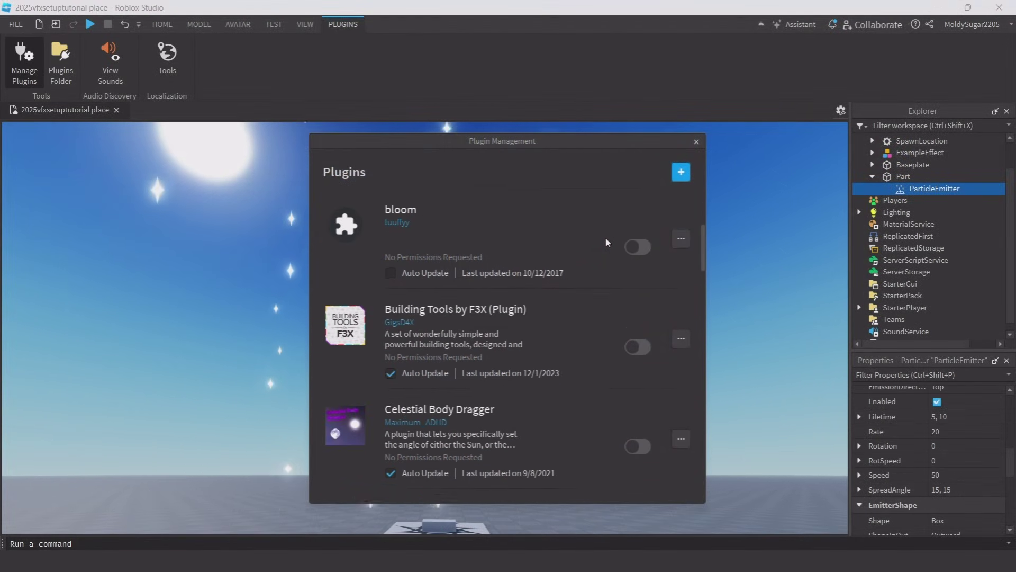
pyautogui.click(637, 341)
pyautogui.click(696, 142)
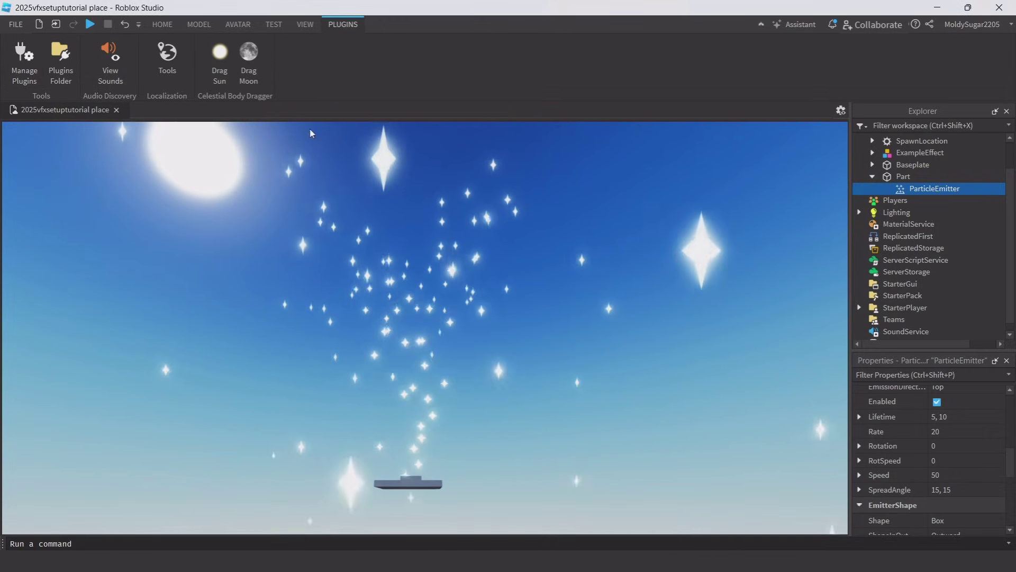
# Step: Place the moon upper right for night, the sun upper left for day, then the moon again
pyautogui.click(249, 58)
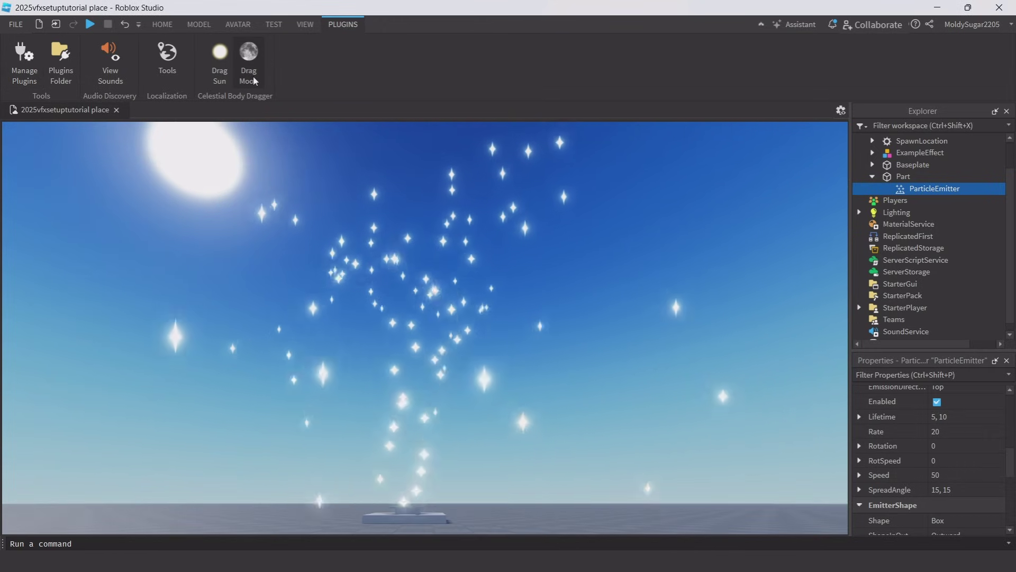
pyautogui.moveTo(501, 189); pyautogui.dragTo(528, 200)
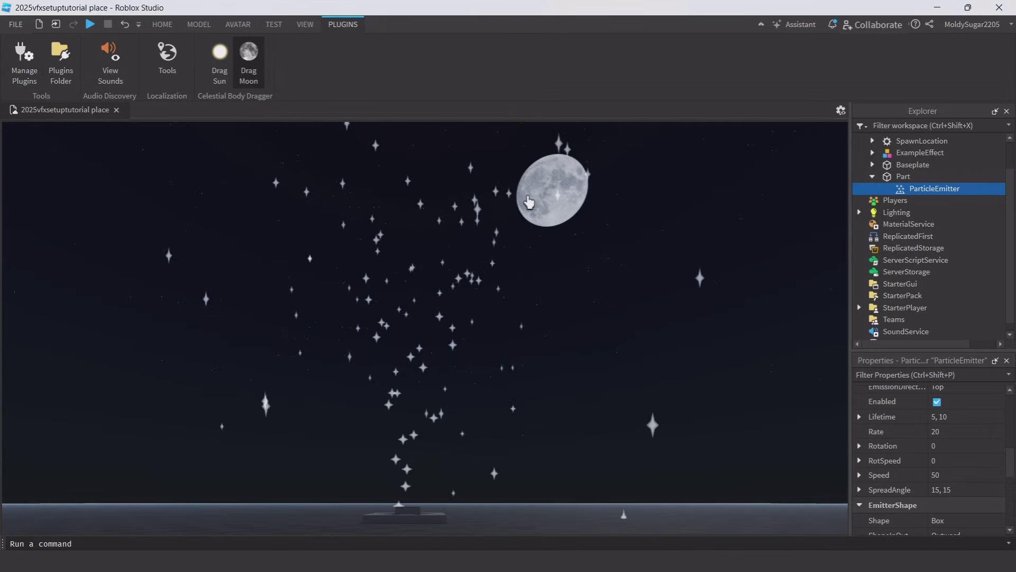
pyautogui.click(214, 73)
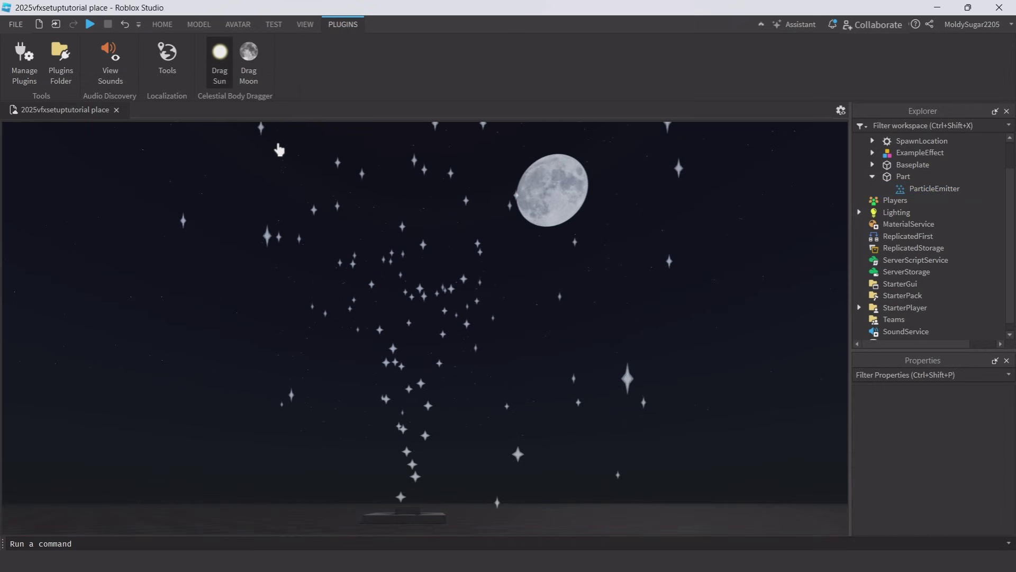
pyautogui.moveTo(275, 149); pyautogui.dragTo(288, 165)
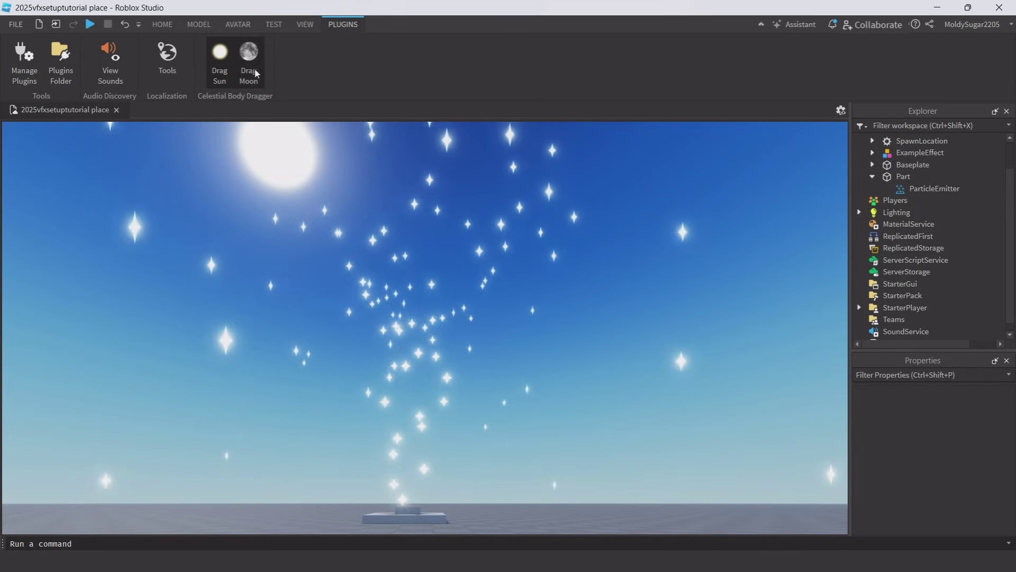
pyautogui.click(260, 81)
pyautogui.click(544, 197)
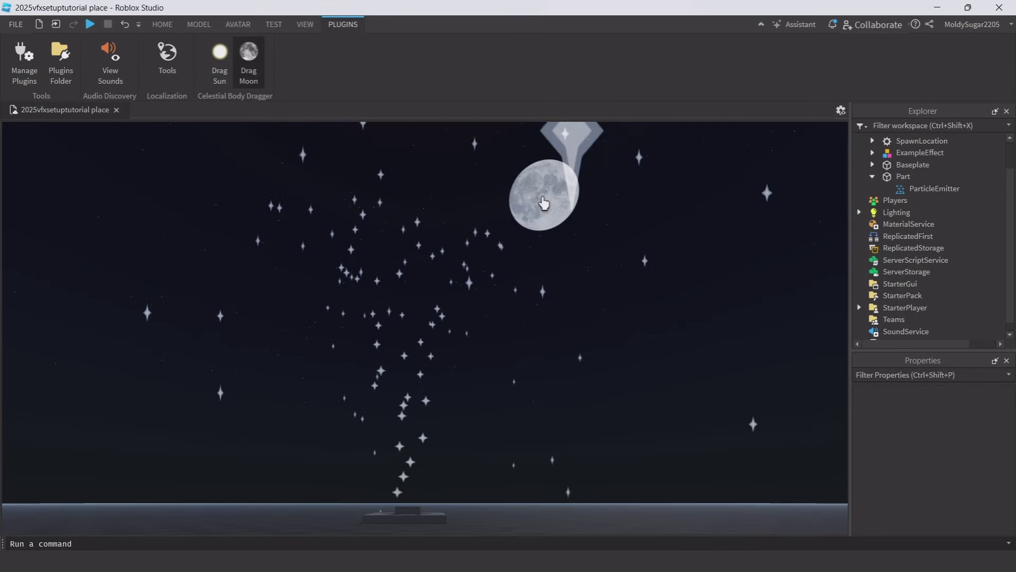
# Step: Toggle between sun and moon again, finishing with the sun upper left for daytime
pyautogui.click(219, 59)
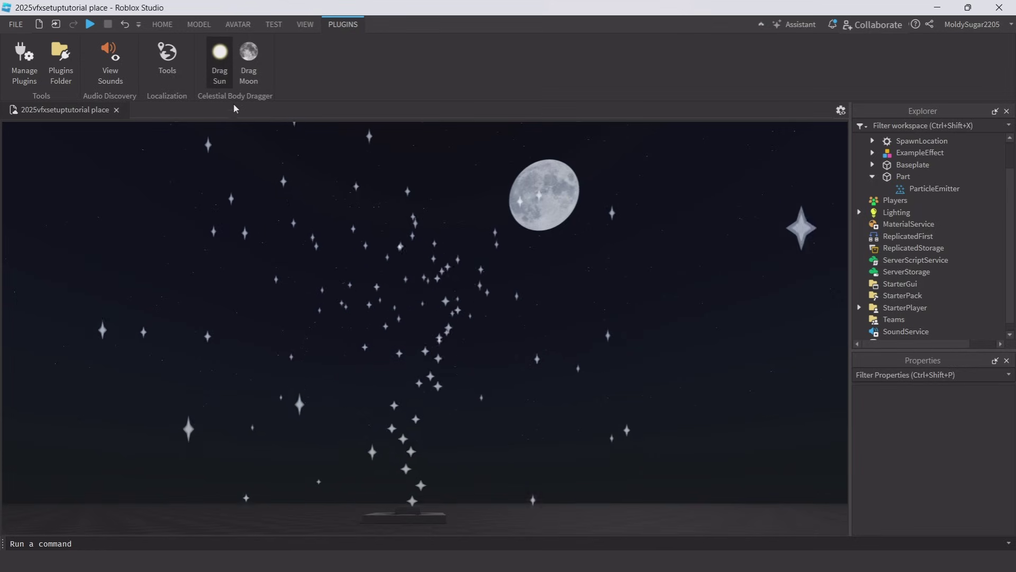
pyautogui.click(263, 175)
pyautogui.click(249, 58)
pyautogui.click(546, 241)
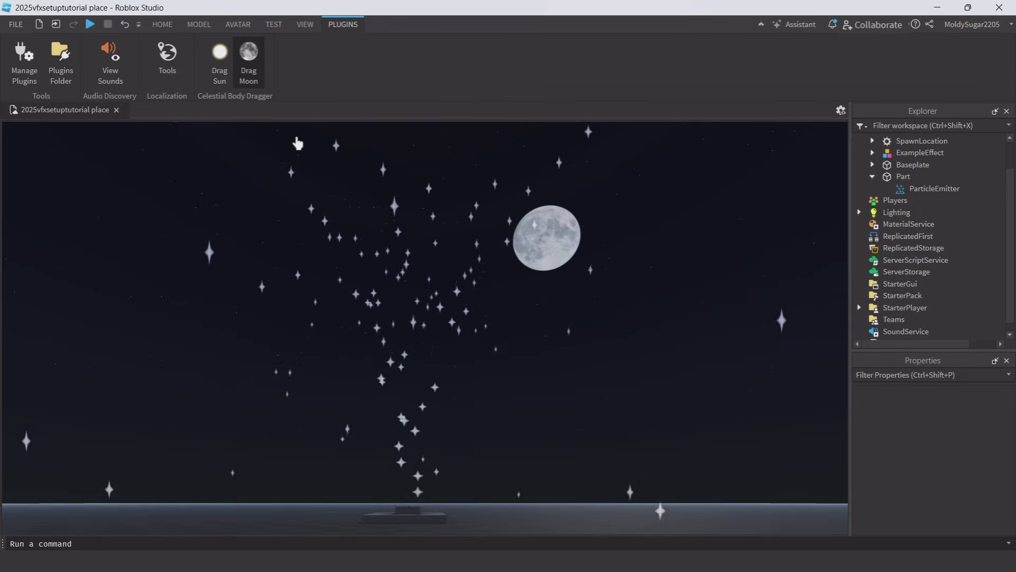
pyautogui.click(220, 58)
pyautogui.click(241, 180)
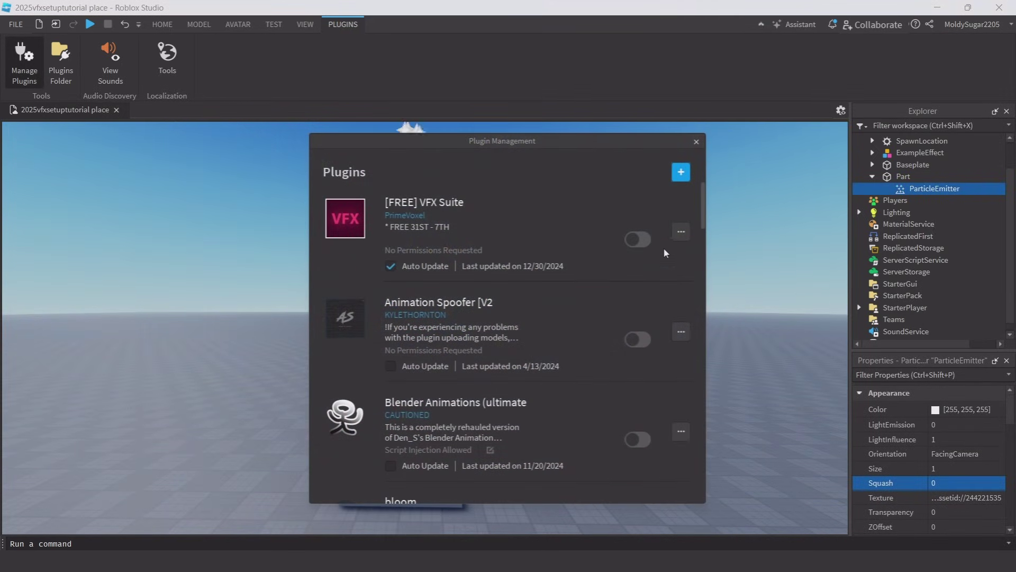
# Step: Enable VFX Suite, toggle continuous emission, and fire a single burst of 60 particles
pyautogui.click(638, 239)
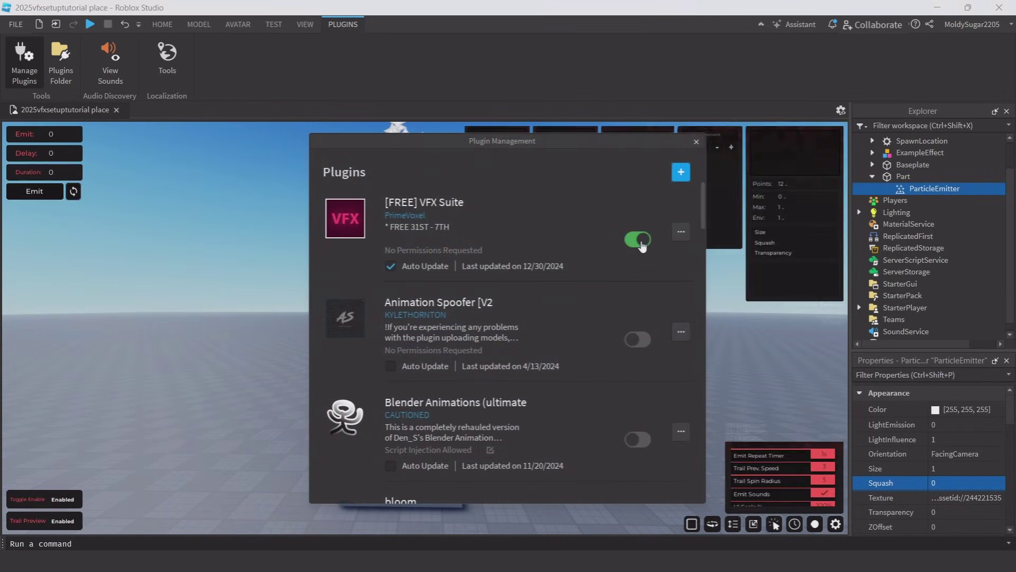
pyautogui.click(696, 142)
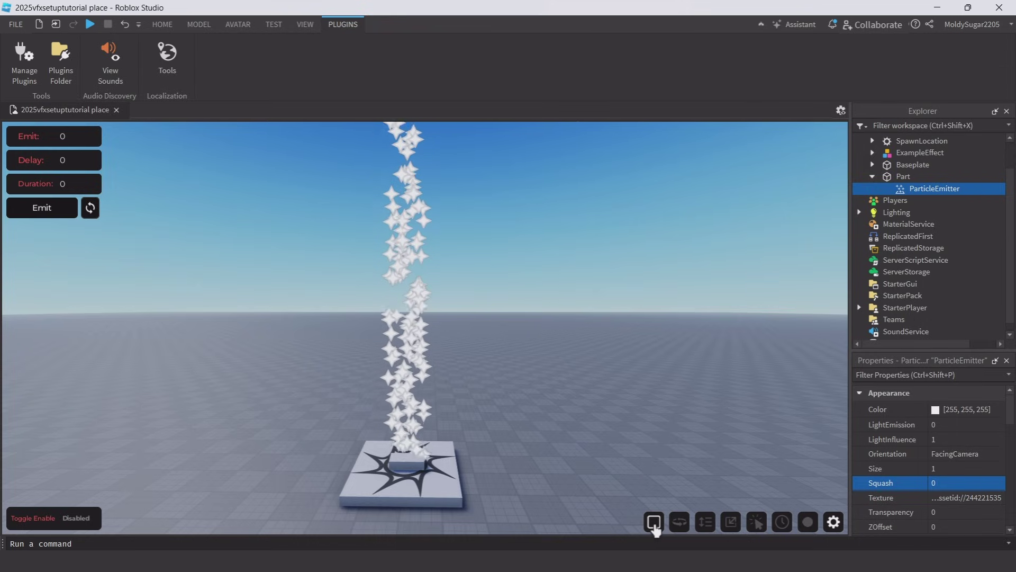
pyautogui.click(85, 518)
pyautogui.click(86, 520)
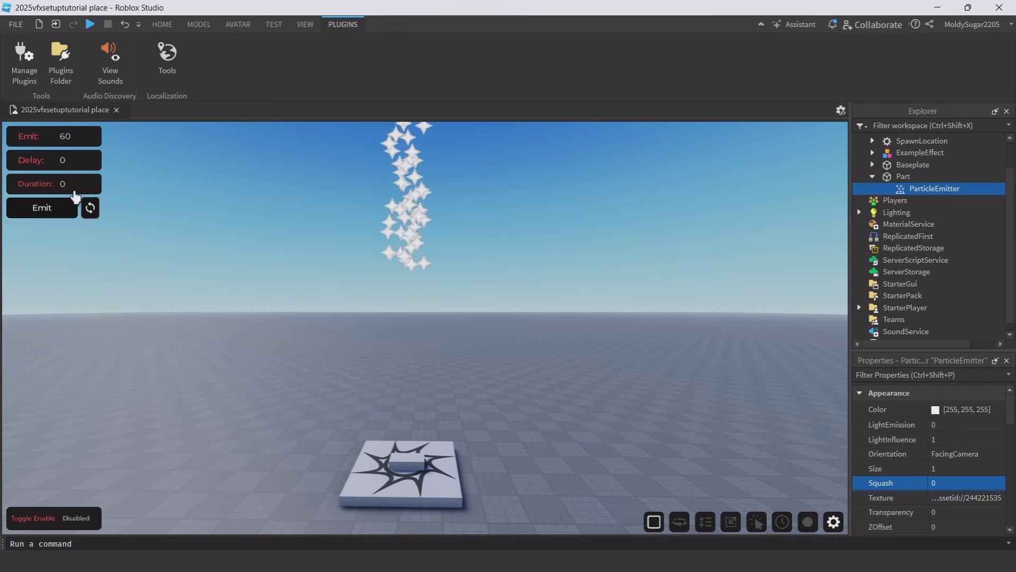
pyautogui.click(44, 215)
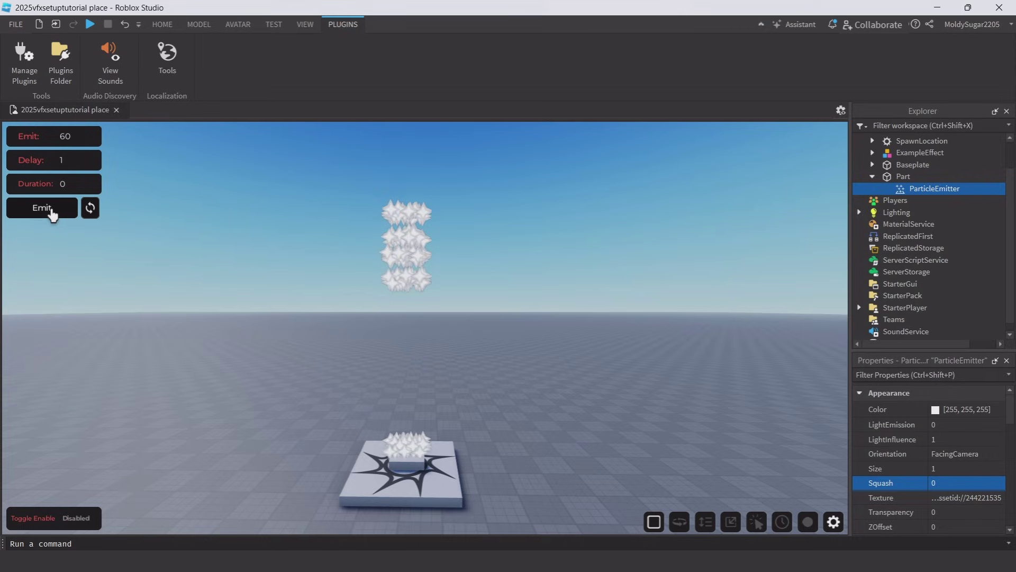
# Step: Set the burst duration to 3 and re-enable continuous emission
pyautogui.click(73, 183)
pyautogui.press('BackSpace')
pyautogui.write('3')
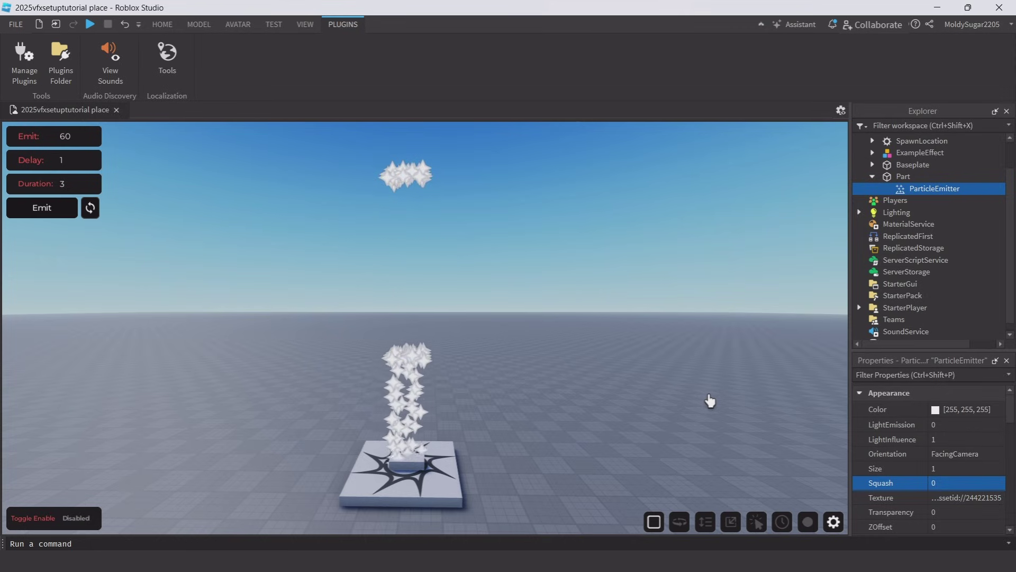
pyautogui.click(90, 524)
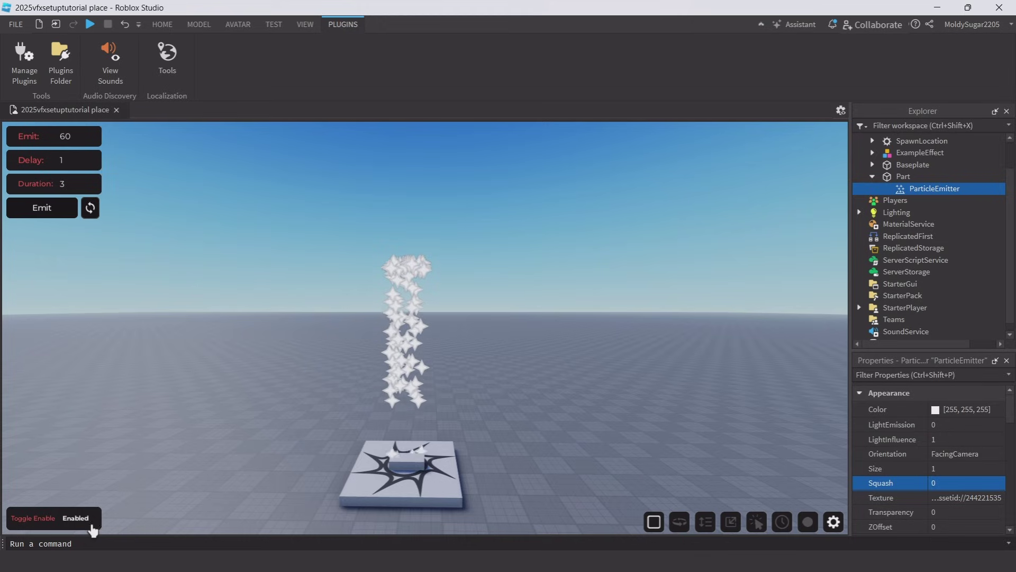
# Step: Focus on the Part and add a particle size increment from VFX Suite's increment list
pyautogui.click(679, 521)
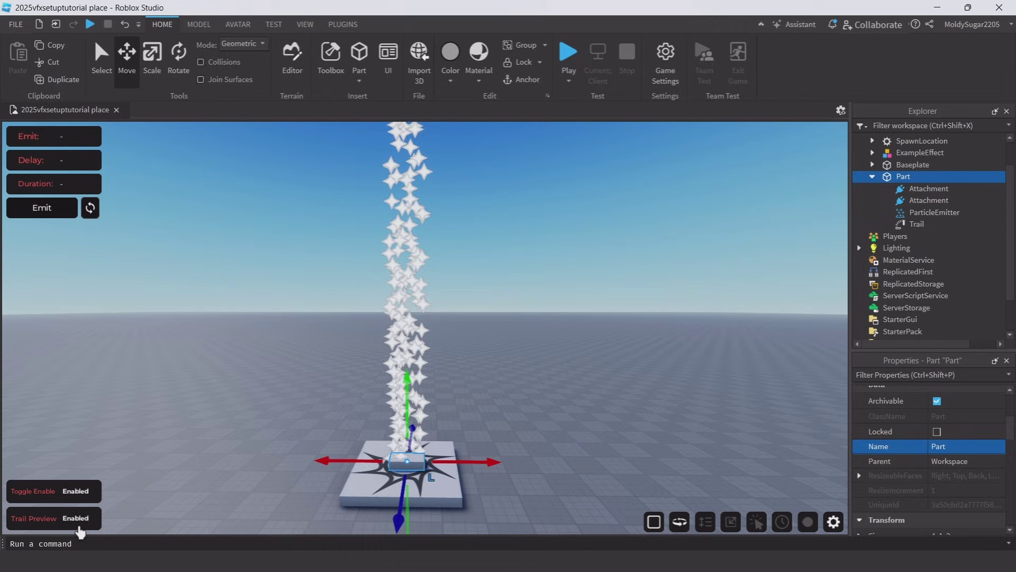
pyautogui.press('f')
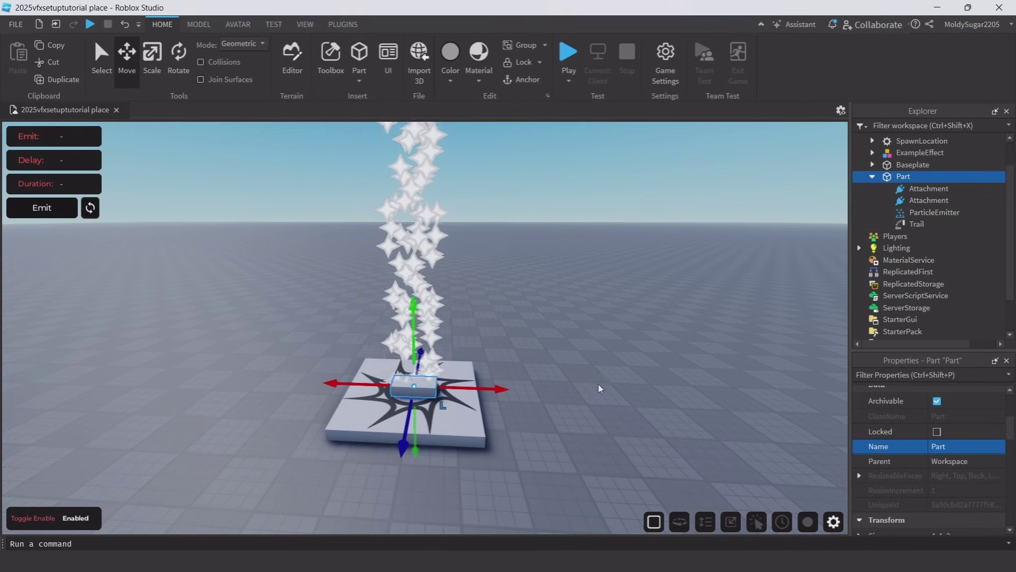
pyautogui.click(706, 522)
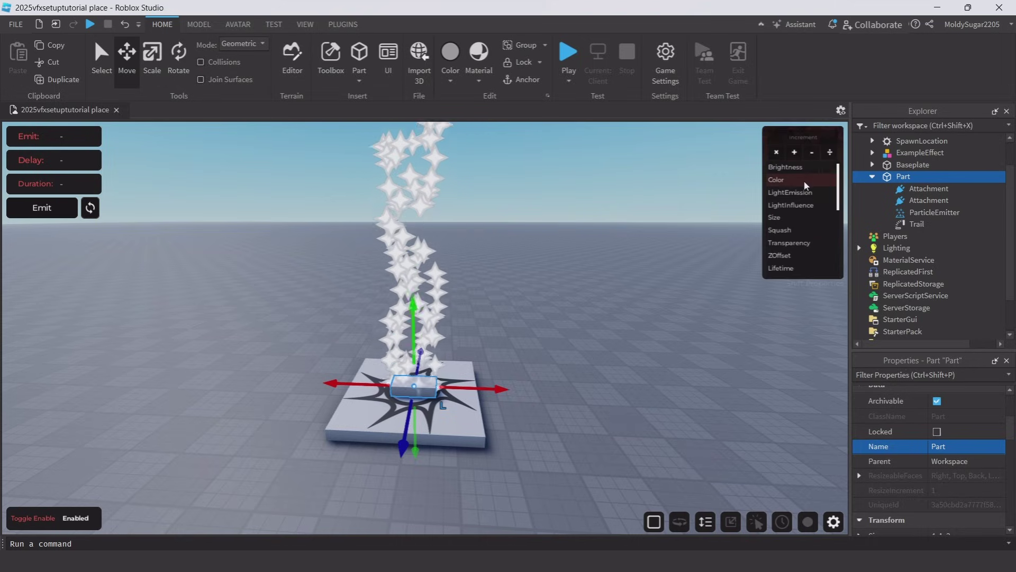
pyautogui.scroll(-3, 807, 185)
pyautogui.scroll(3, 804, 185)
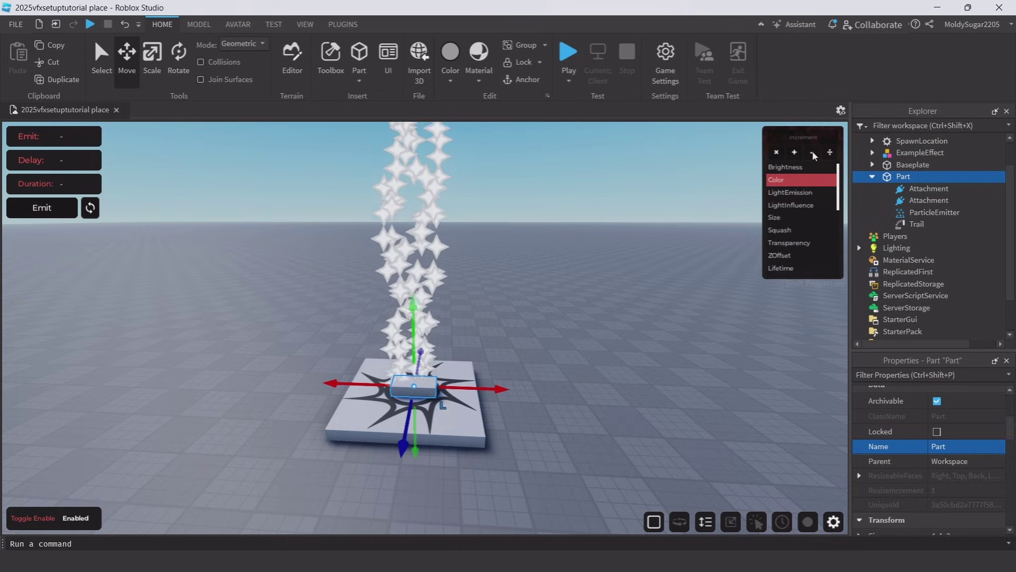
pyautogui.click(792, 154)
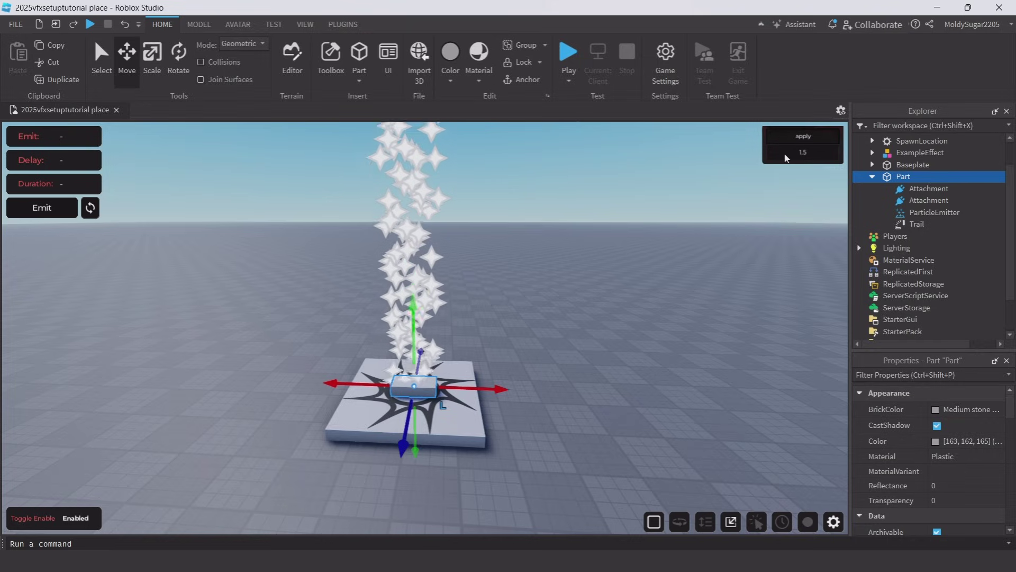
# Step: Apply a 1.5 size increment, then 0.5 to bring the stars back to Size 1
pyautogui.click(802, 138)
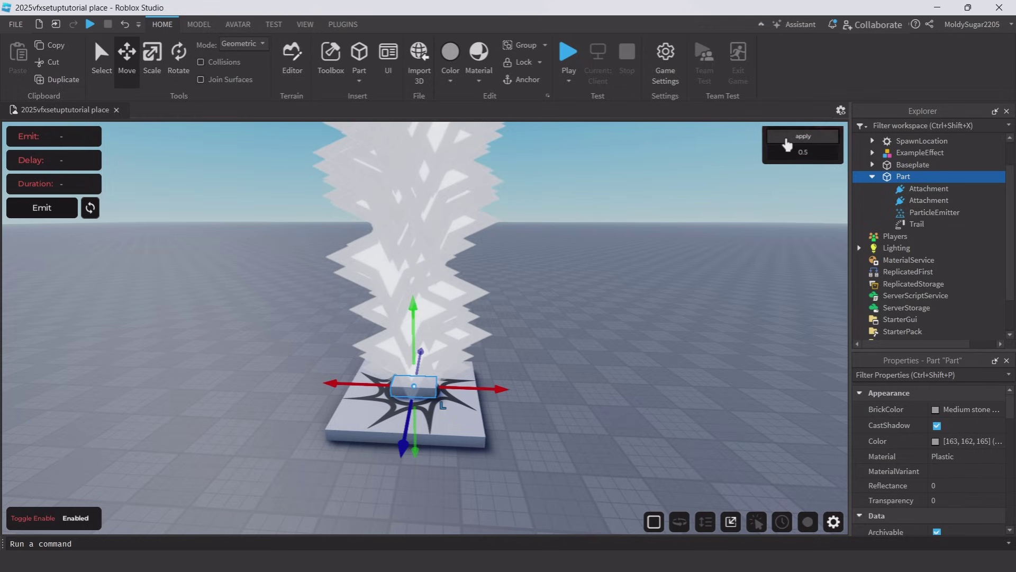
pyautogui.click(787, 139)
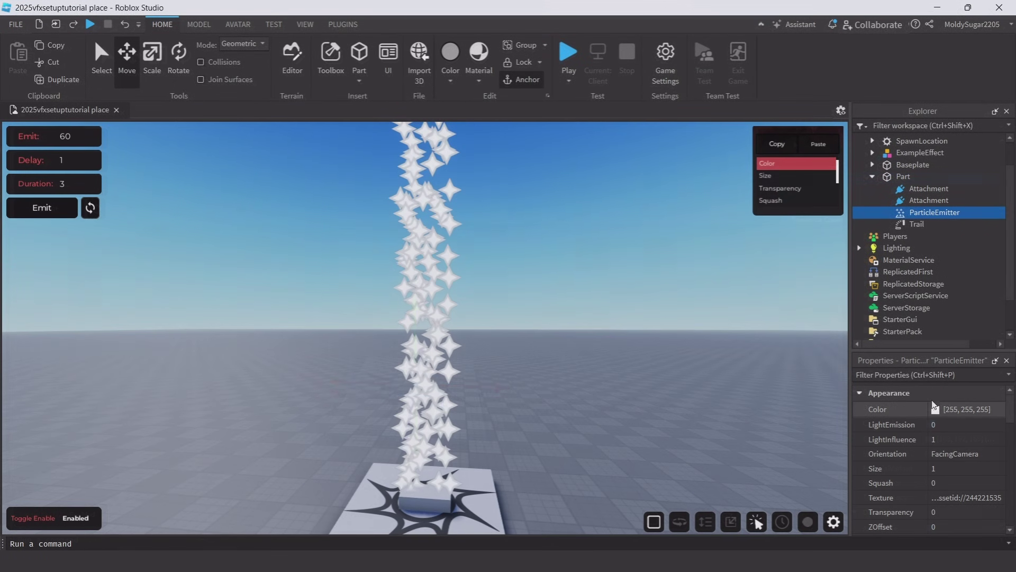
# Step: Duplicate the ParticleEmitter and set the copy's Color to red [255, 0, 0]
pyautogui.hotkey('ctrl', 'd')
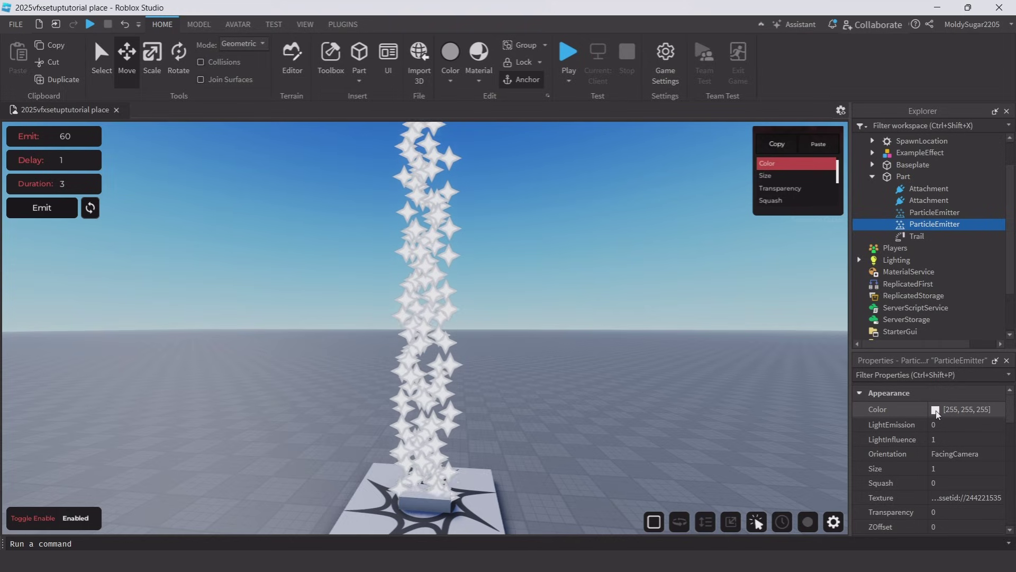
pyautogui.click(935, 409)
pyautogui.click(615, 201)
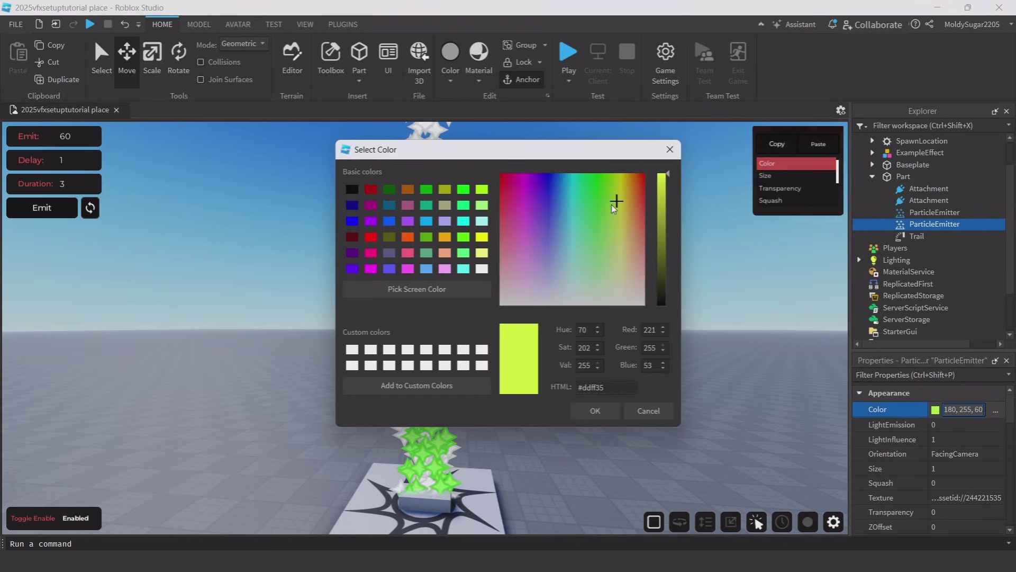
pyautogui.moveTo(615, 202); pyautogui.dragTo(643, 174)
pyautogui.click(593, 412)
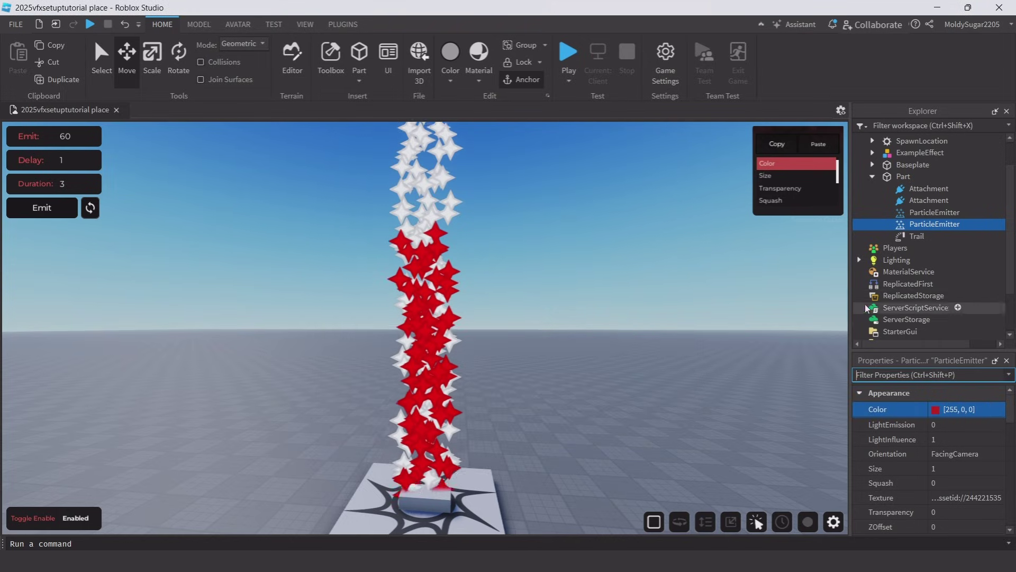
# Step: Copy the red Color in VFX Suite and paste it onto the original emitter
pyautogui.click(777, 145)
pyautogui.press('Up')
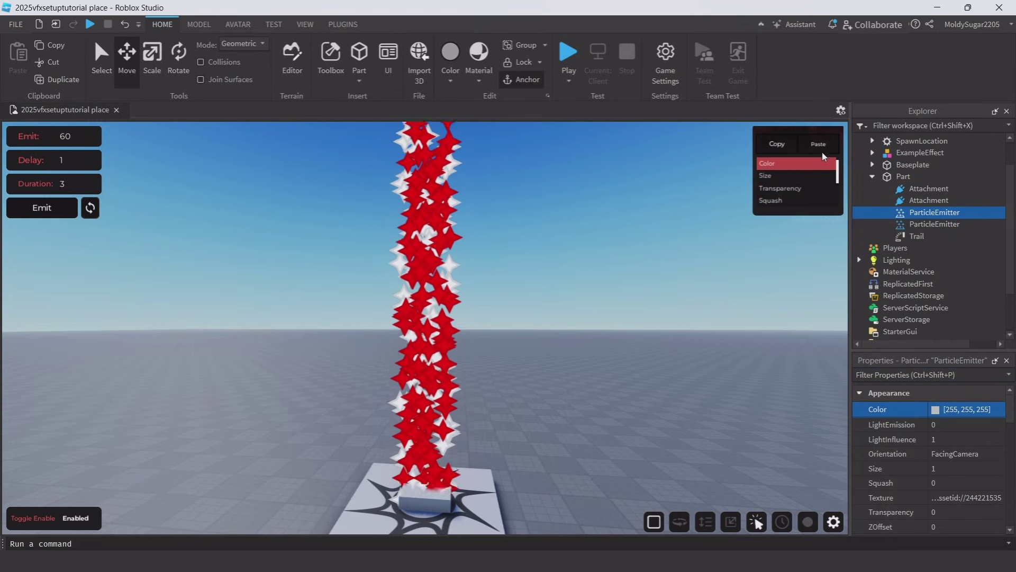
pyautogui.click(819, 151)
pyautogui.click(655, 352)
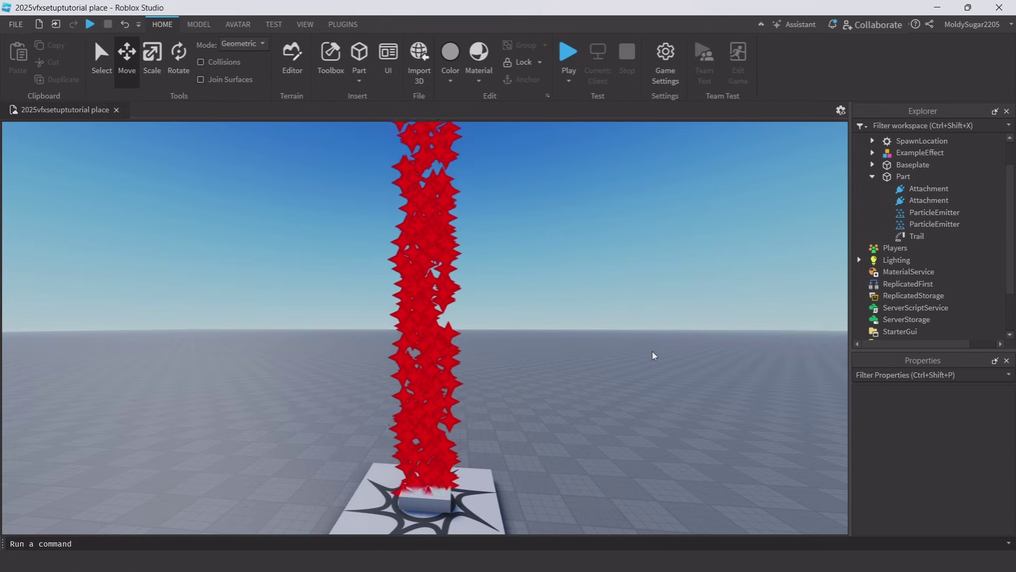
pyautogui.moveTo(656, 351); pyautogui.dragTo(658, 350, button='right')
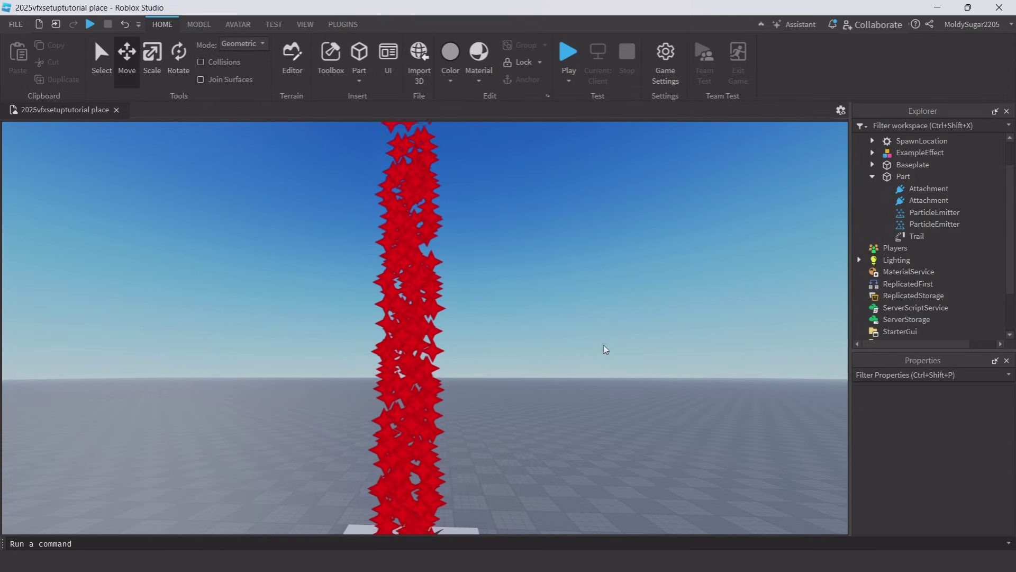
# Step: Undo the duplicate emitter and apply a value of 0.5 to the remaining white-star emitter
pyautogui.hotkey('ctrl', 'z')
pyautogui.press('f')
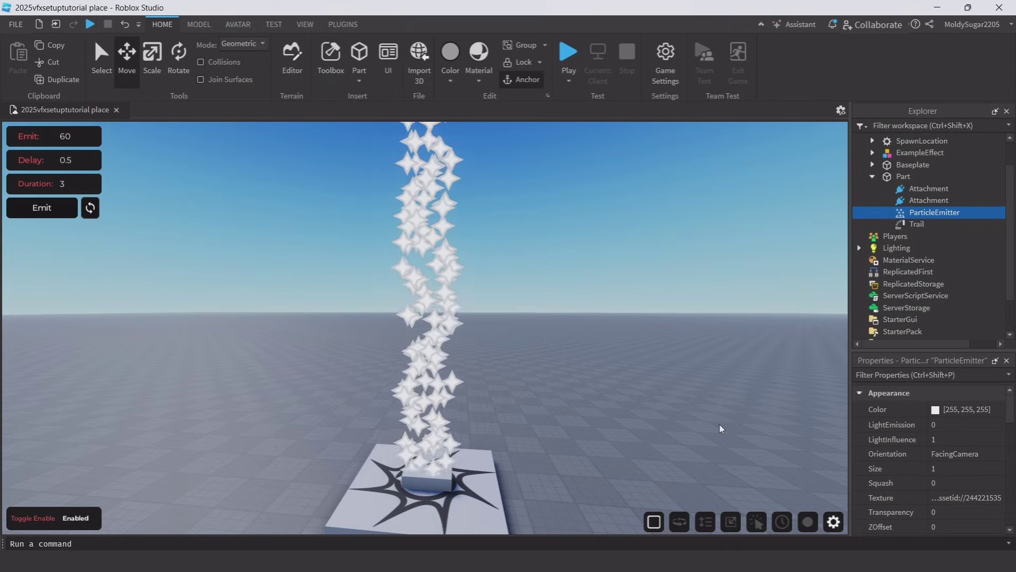
pyautogui.click(782, 521)
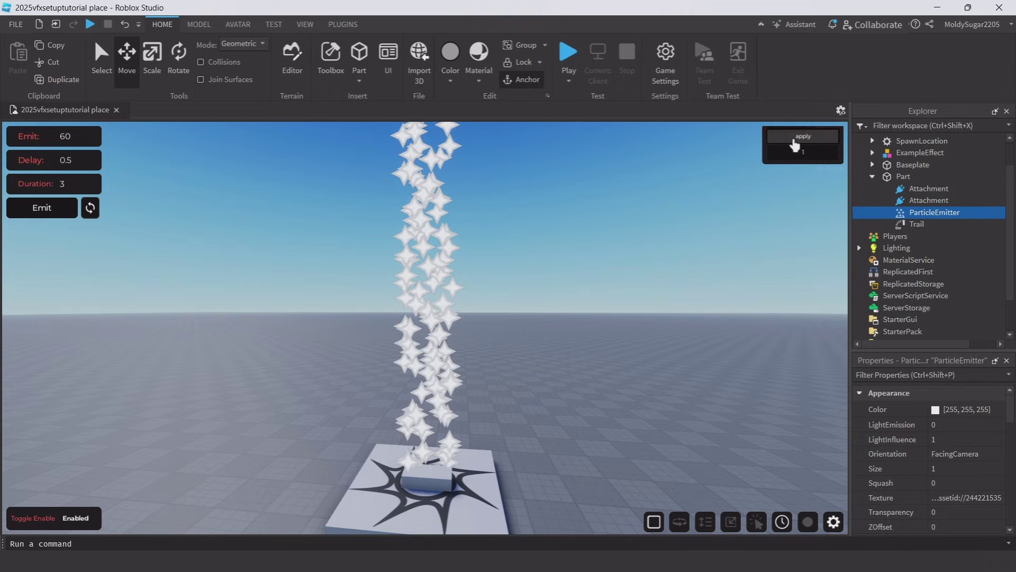
pyautogui.click(808, 142)
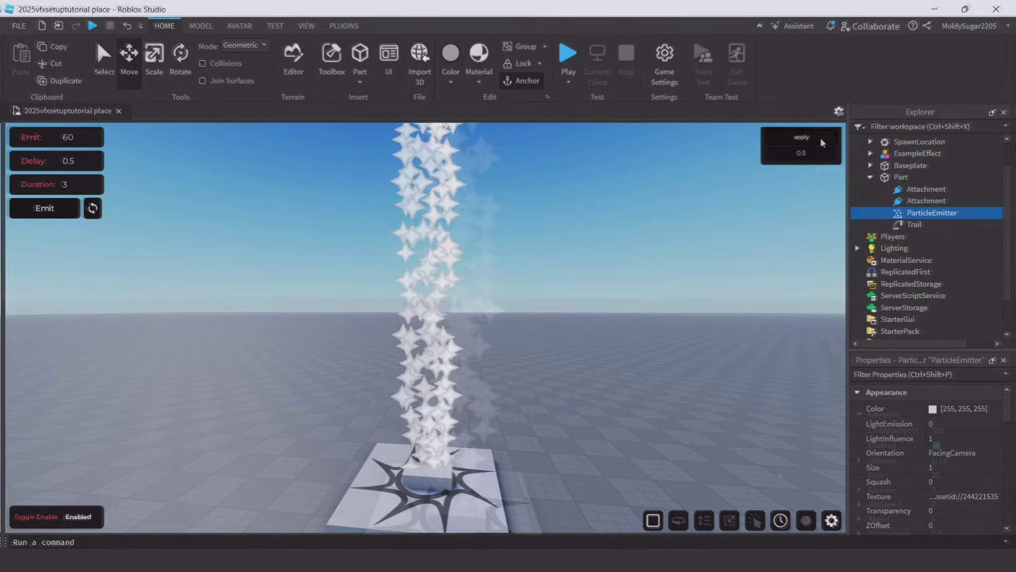
# Step: Apply the curve editor's curve to particle Size and Transparency, then focus on the part
pyautogui.click(783, 523)
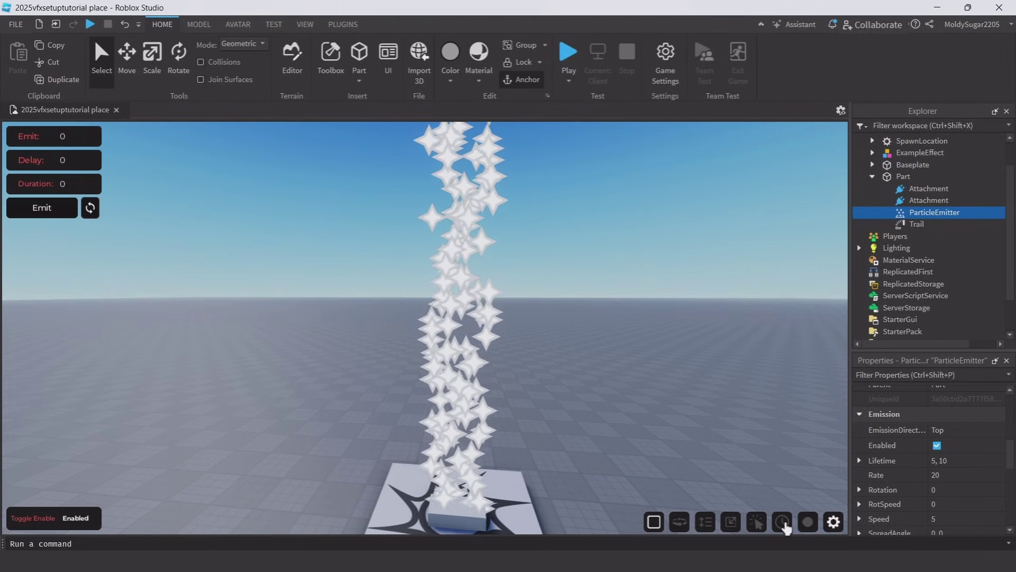
pyautogui.click(807, 521)
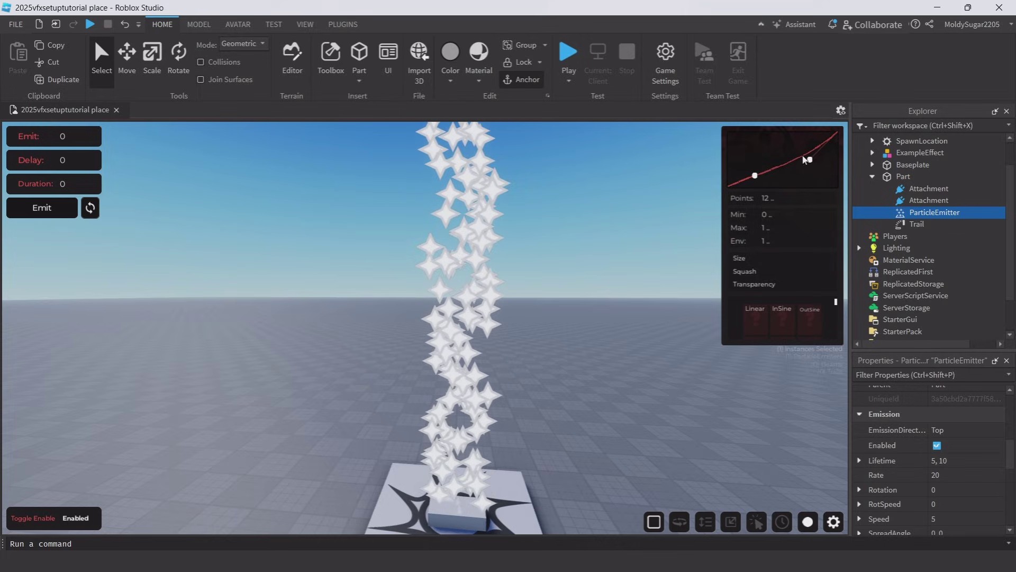
pyautogui.click(744, 258)
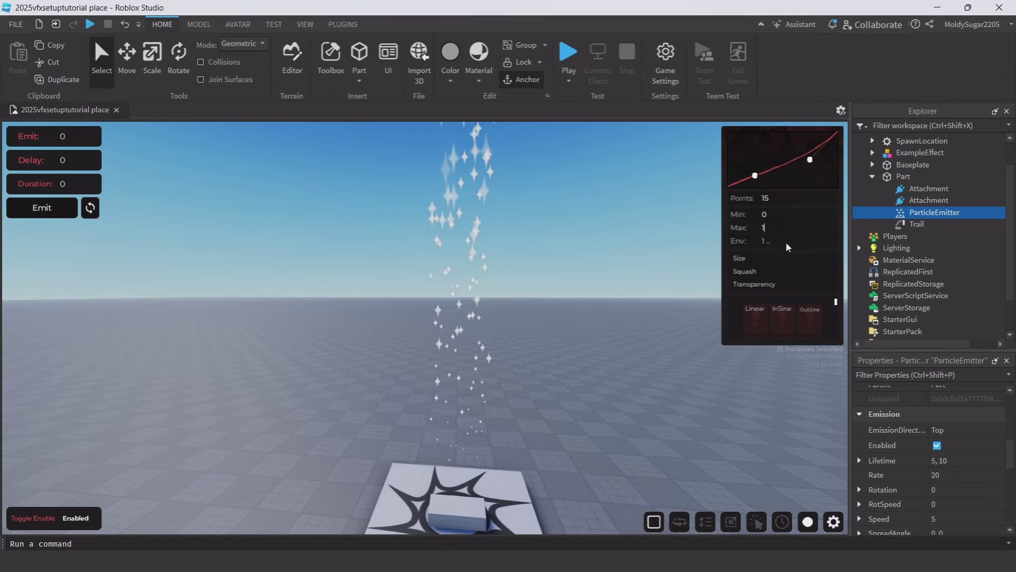
pyautogui.click(765, 287)
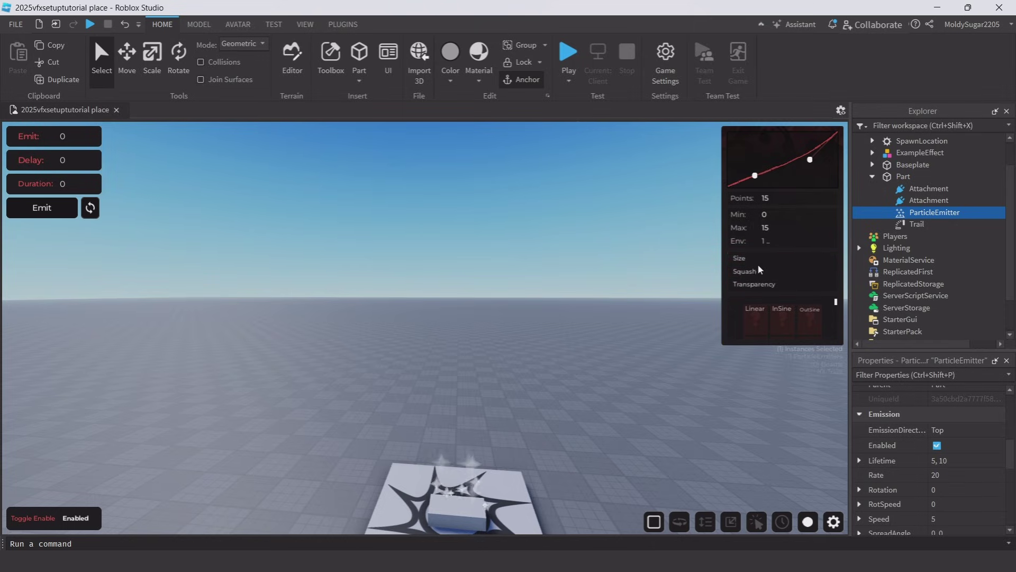
pyautogui.press('f')
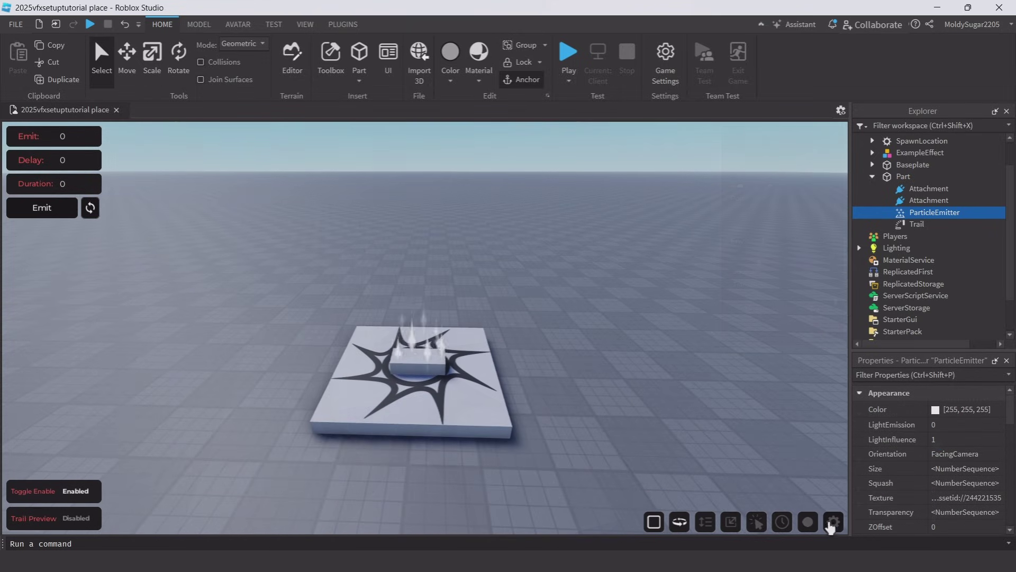
# Step: Check the VFX plugin settings, then reselect the ParticleEmitter
pyautogui.click(834, 521)
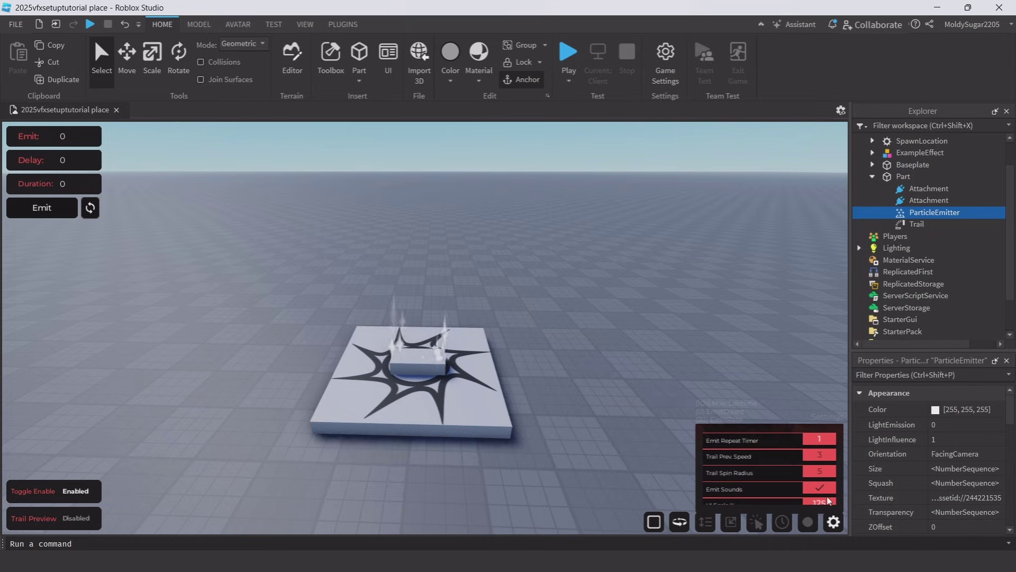
pyautogui.click(833, 524)
pyautogui.click(727, 422)
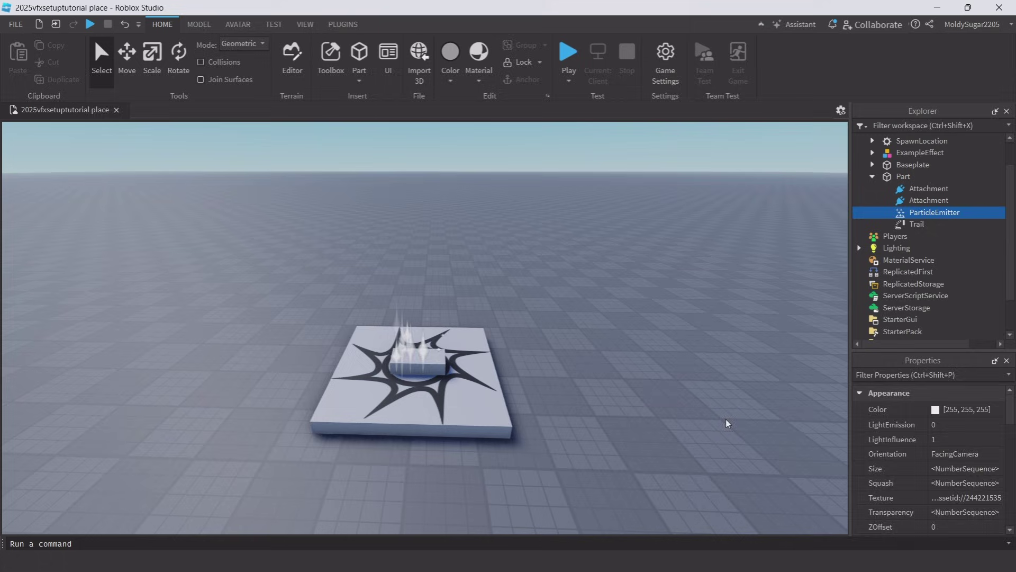
pyautogui.click(893, 213)
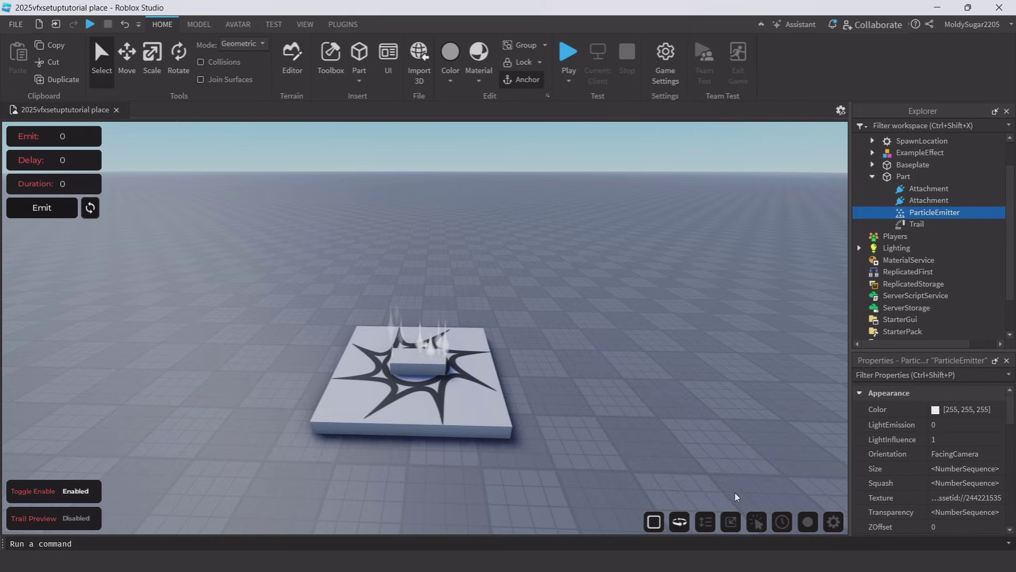
# Step: Paste the copied red Color [255, 0, 0] onto the emitter via the Copy/Paste panel
pyautogui.click(706, 522)
pyautogui.click(730, 523)
pyautogui.click(757, 523)
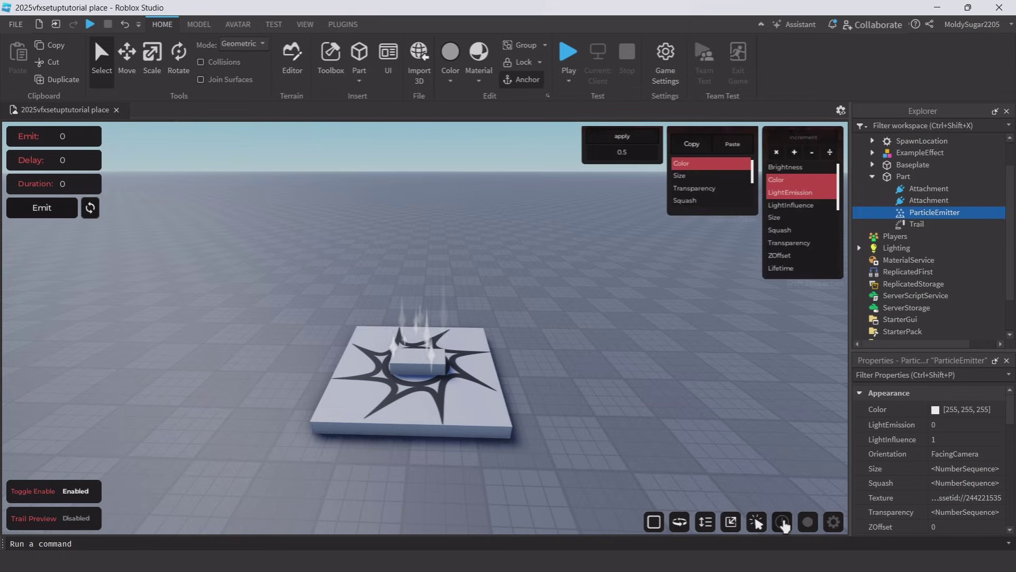
pyautogui.click(782, 523)
pyautogui.click(807, 523)
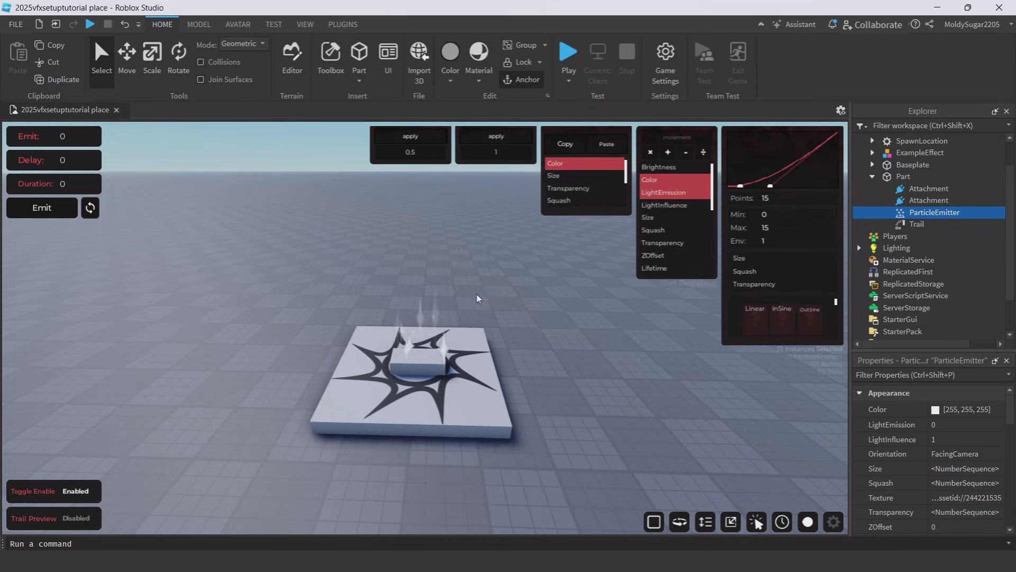
pyautogui.click(605, 145)
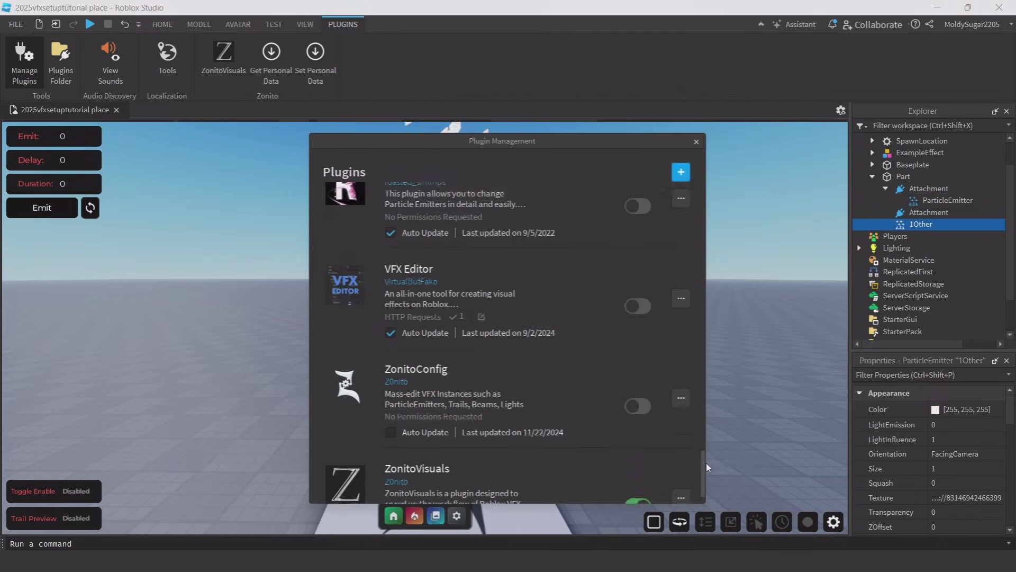
# Step: Close Plugin Management and replace the emitter's texture with the Bread flipbook
pyautogui.scroll(-2, 655, 477)
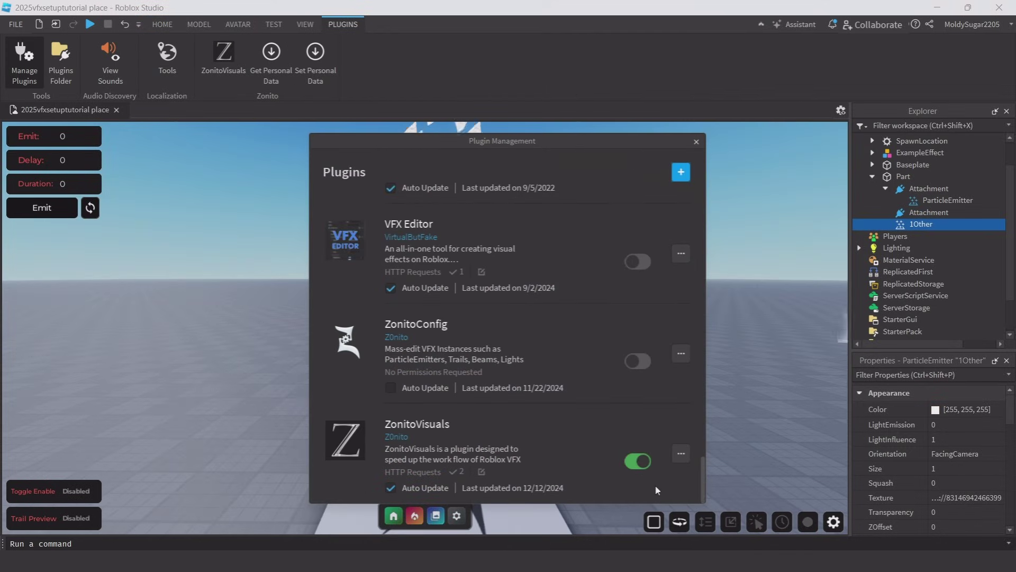
pyautogui.click(695, 141)
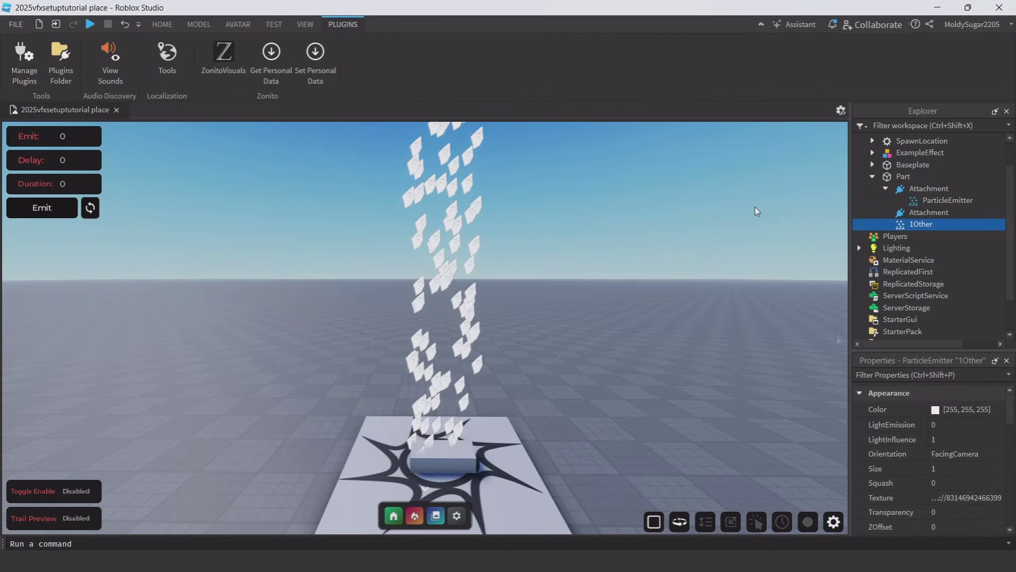
pyautogui.click(434, 512)
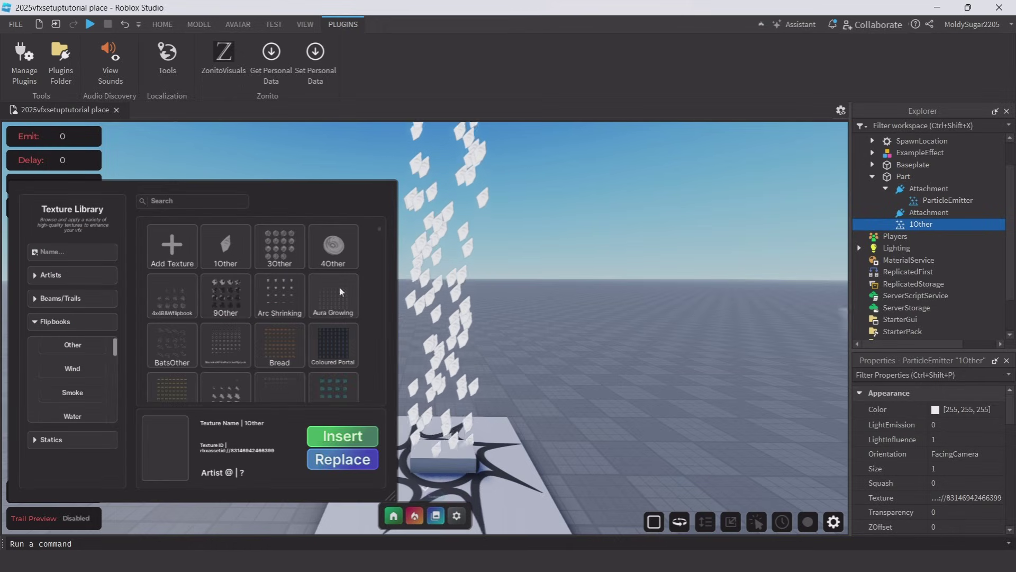
pyautogui.click(281, 352)
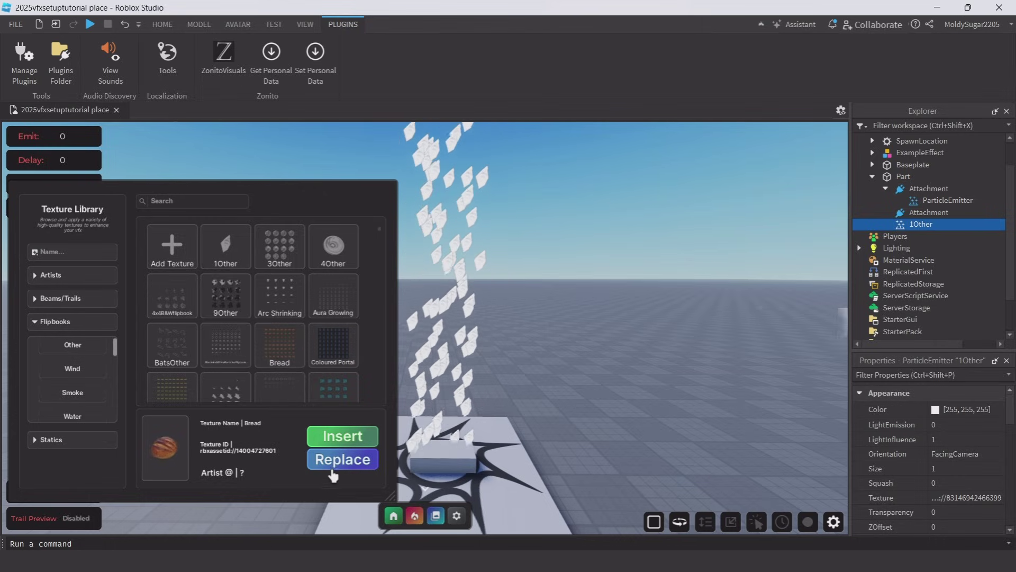
pyautogui.click(344, 459)
# Step: Set the Bread emitter's FlipbookFrames to 60 and close the Texture Library
pyautogui.scroll(-10, 963, 448)
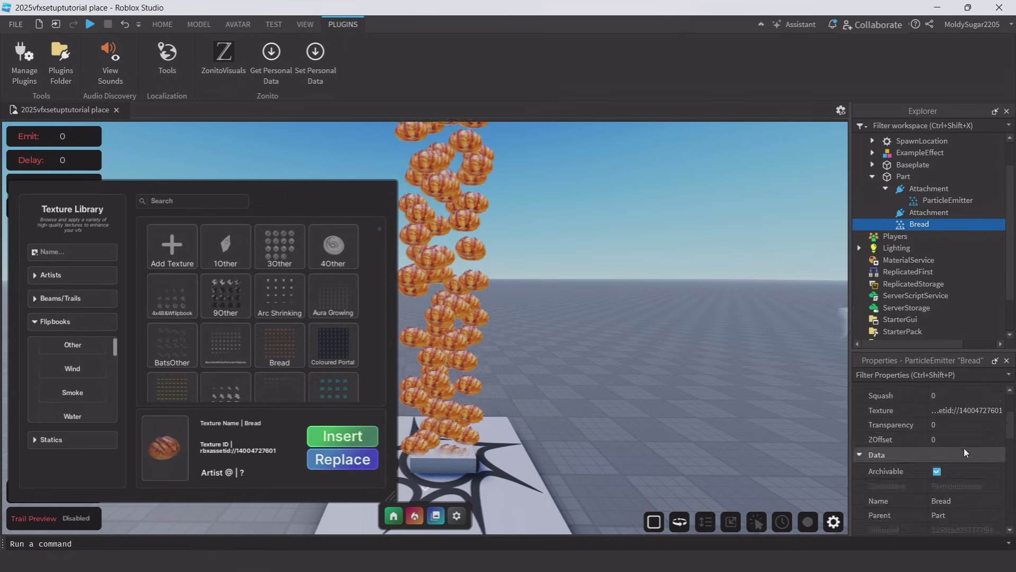
pyautogui.click(968, 469)
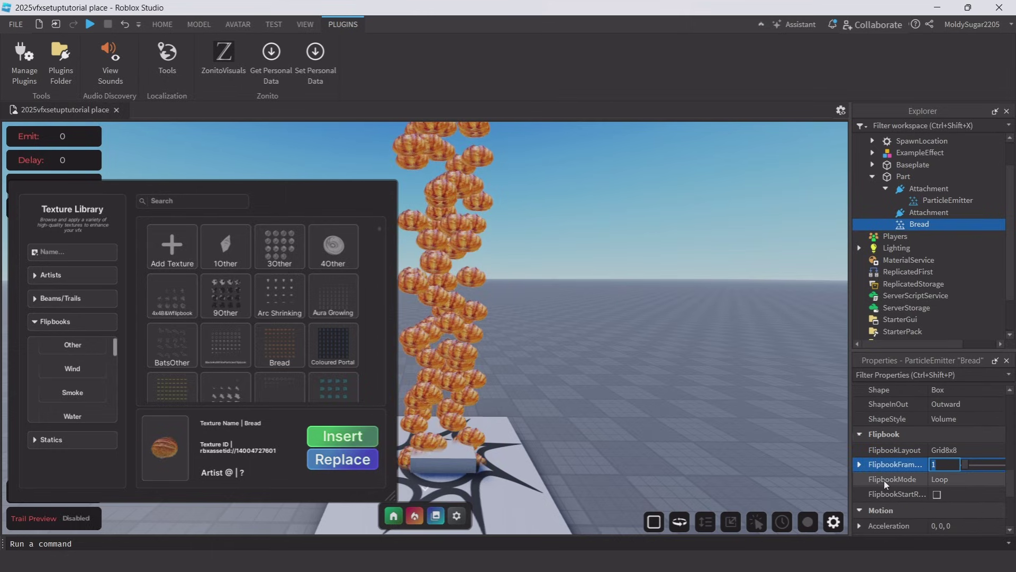
pyautogui.write('60')
pyautogui.press('Return')
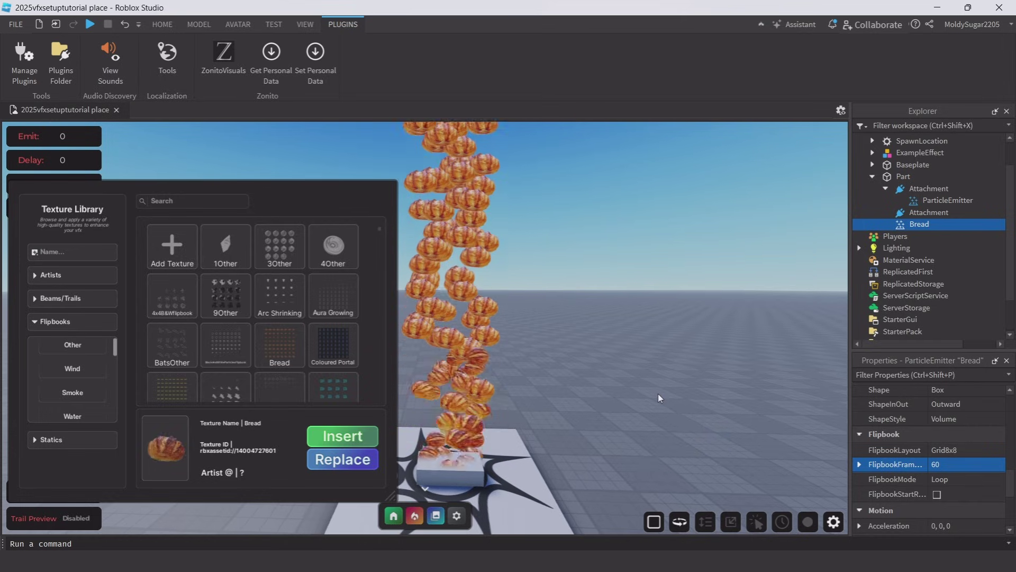
pyautogui.click(660, 401)
pyautogui.moveTo(451, 487); pyautogui.dragTo(452, 487, button='right')
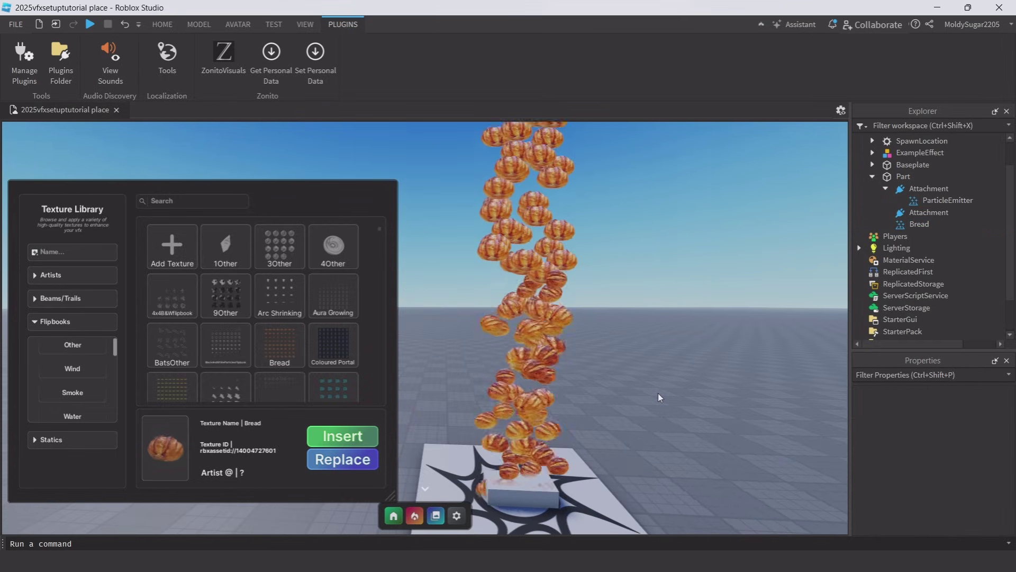
pyautogui.click(436, 515)
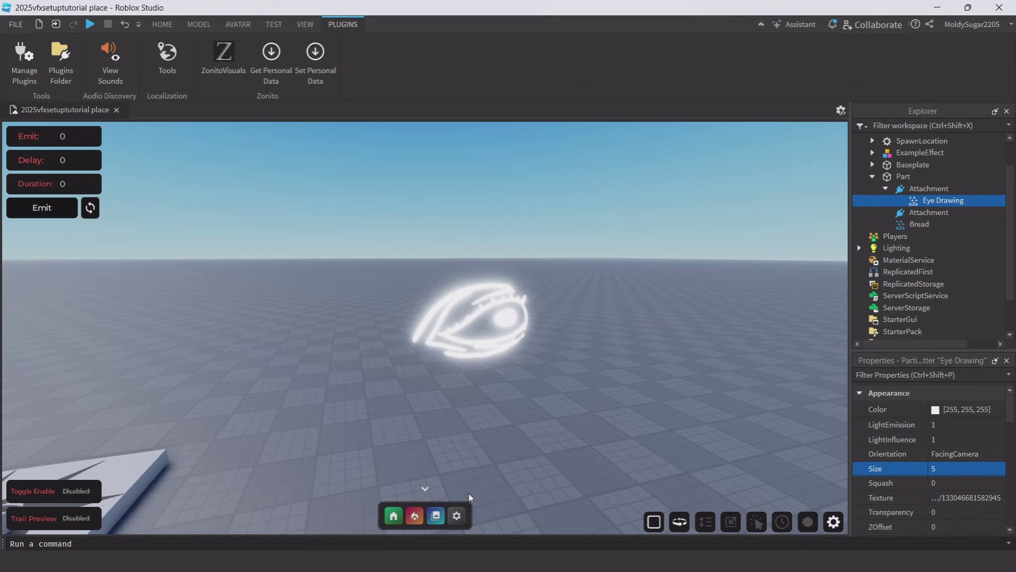
# Step: Reopen the Texture Library on the 'eye' search, browsing Wind then back to Other flipbooks
pyautogui.click(436, 515)
pyautogui.click(79, 373)
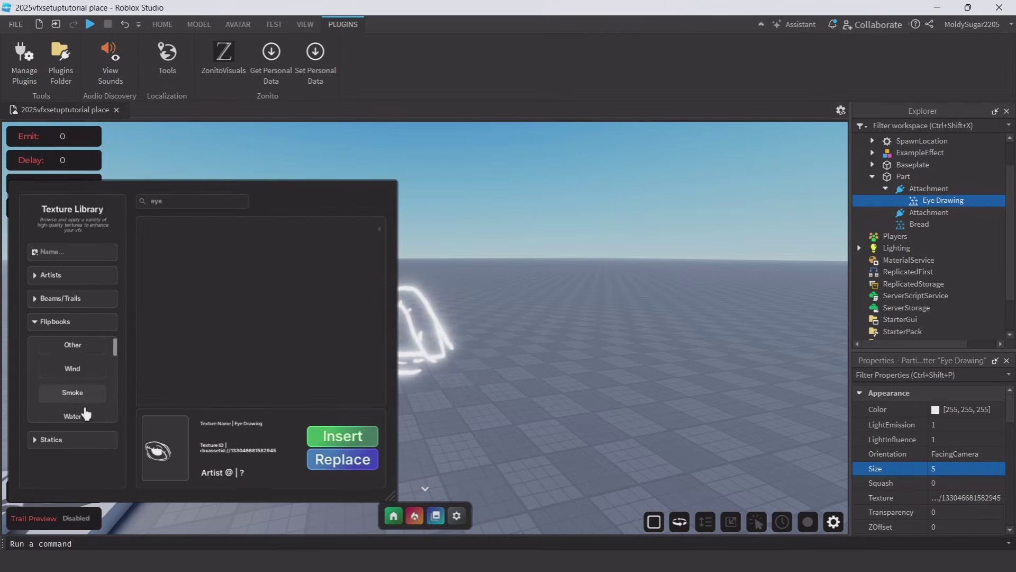
pyautogui.click(99, 344)
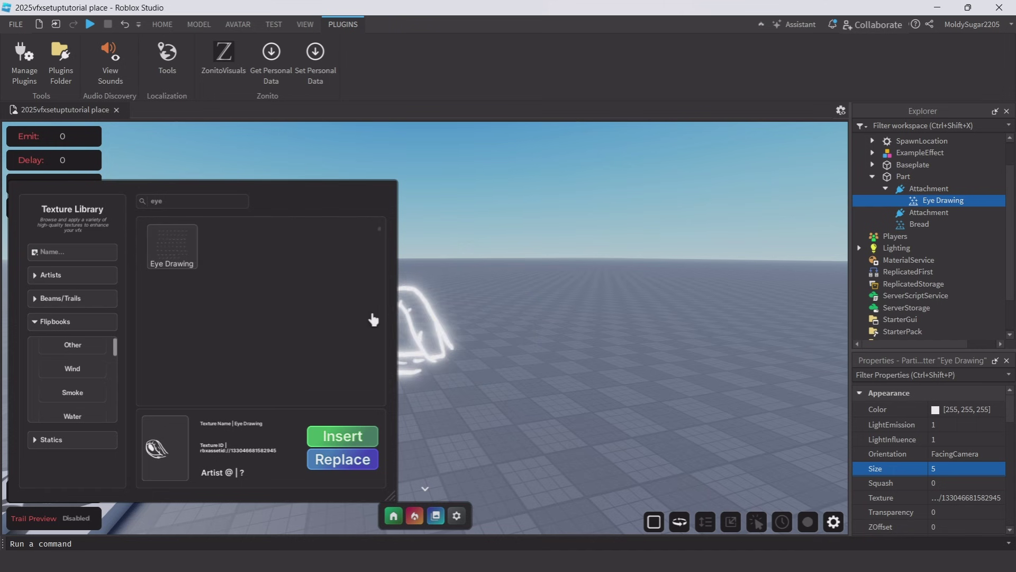